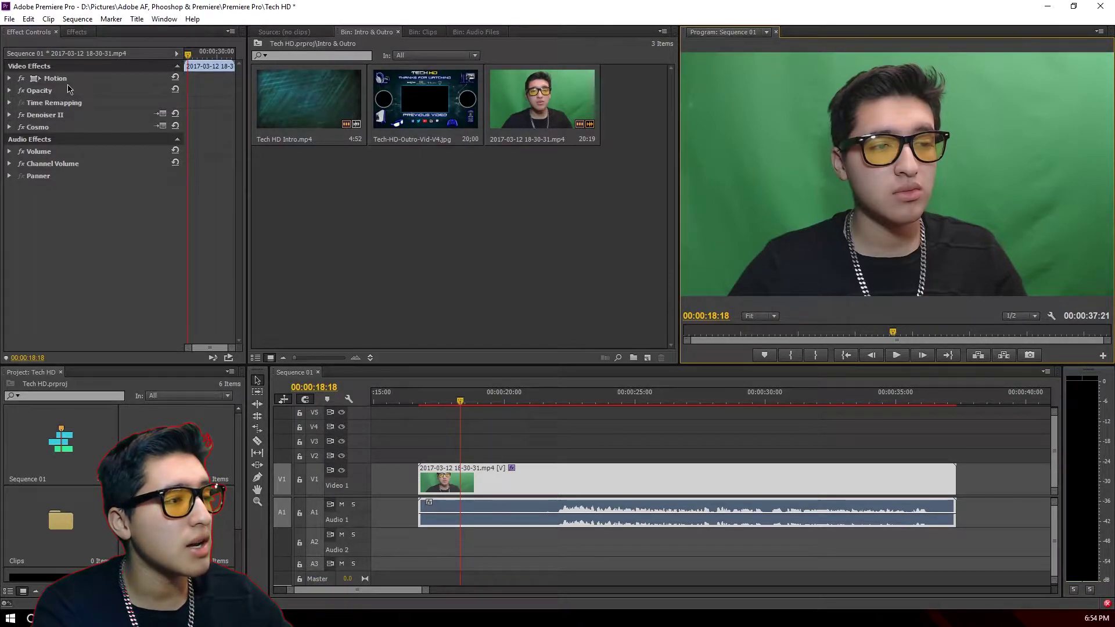
- Compare the clip with Denoiser II and Cosmo switched off and back on, then show the Effects list
{"action": "left_click", "coordinate": [21, 116]}
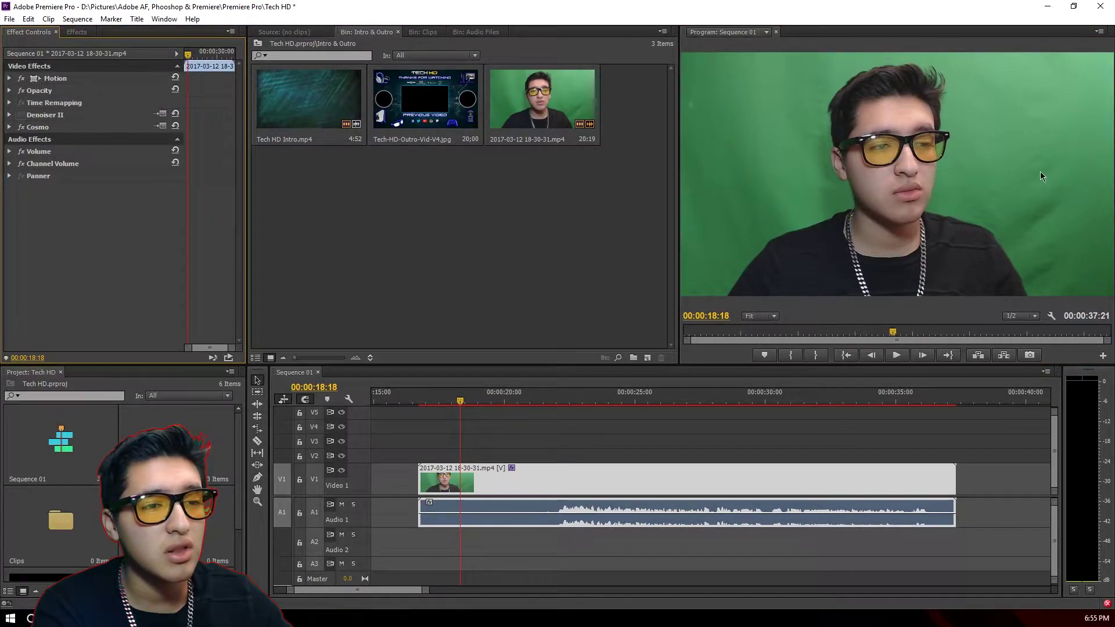
{"action": "left_click", "coordinate": [21, 115]}
{"action": "left_click", "coordinate": [21, 127]}
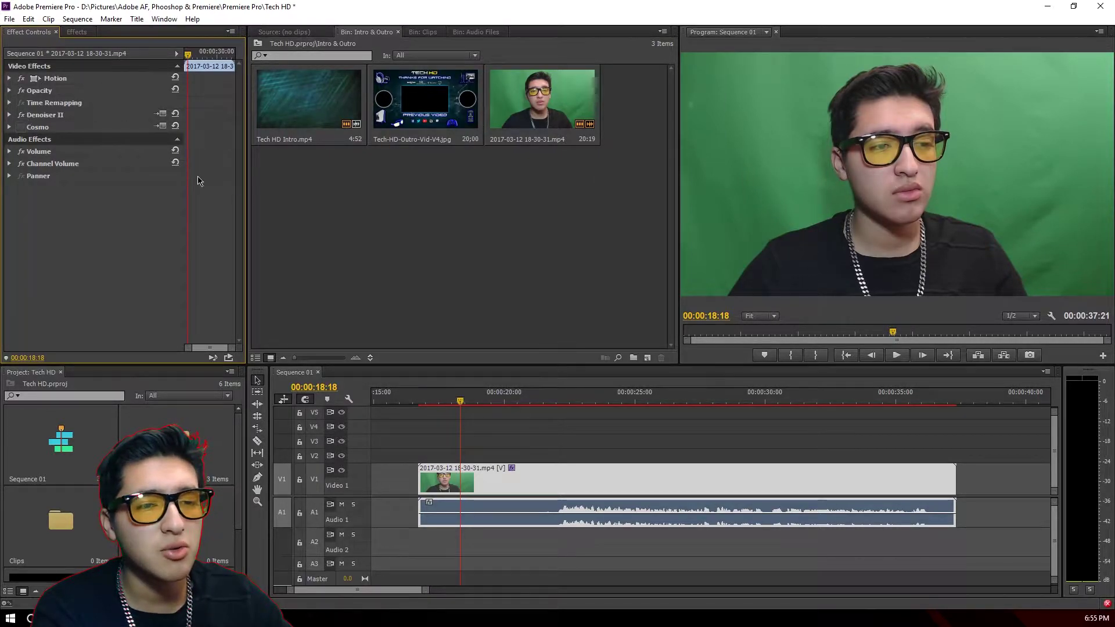
{"action": "left_click", "coordinate": [22, 127]}
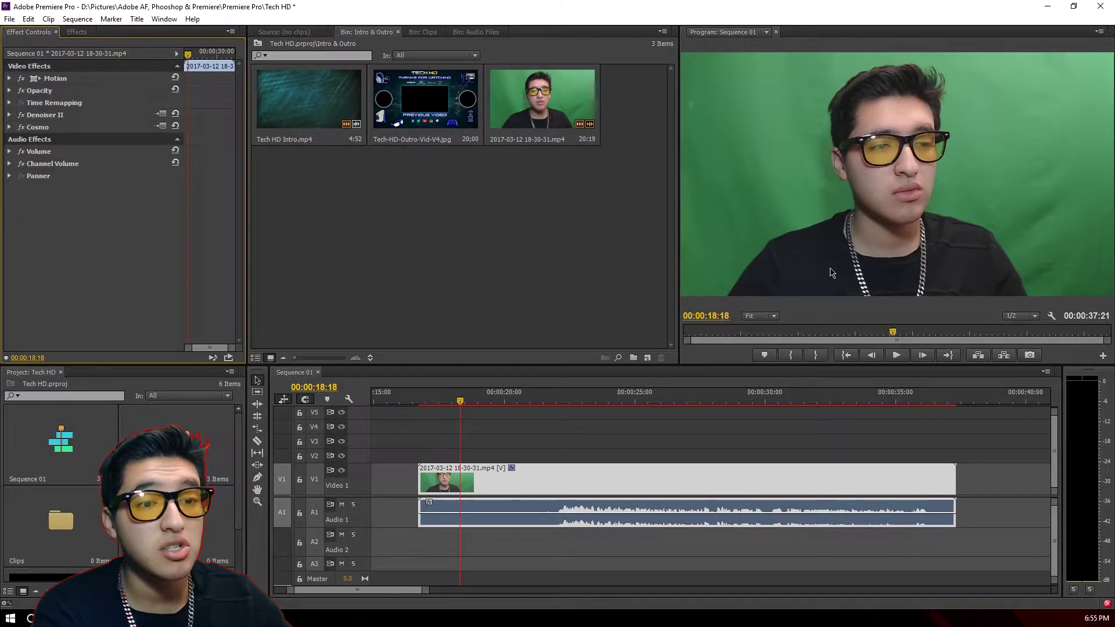
{"action": "left_click", "coordinate": [77, 32]}
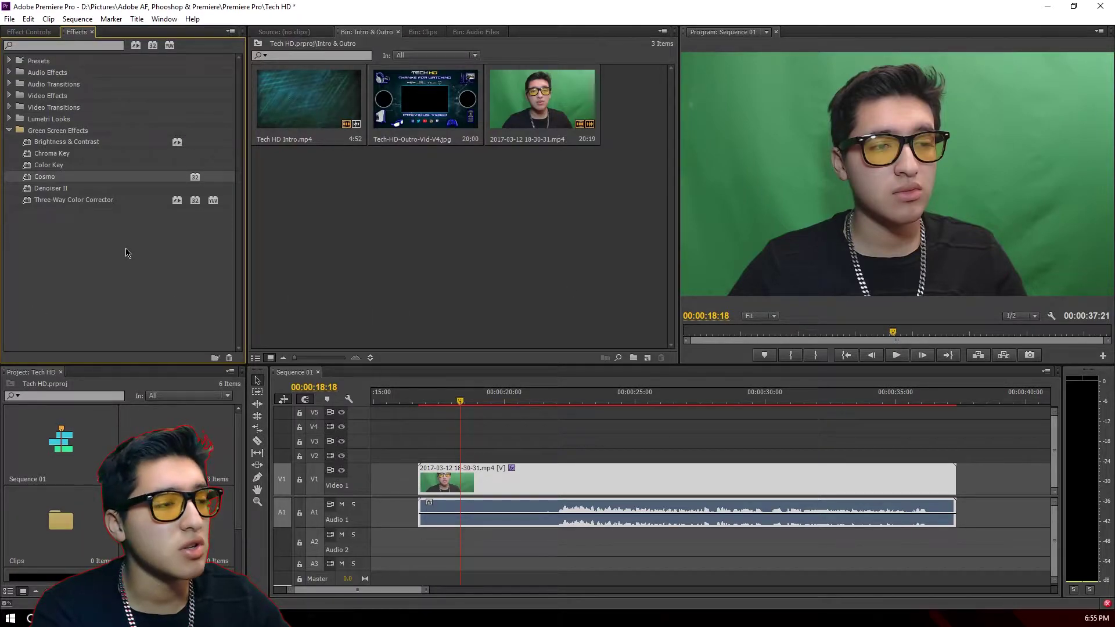
- Apply Chroma Key to the webcam clip, sample the green backdrop, set Smoothing to High and raise Similarity
{"action": "left_click_drag", "start_coordinate": [68, 155], "coordinate": [543, 473]}
{"action": "left_click", "coordinate": [28, 31]}
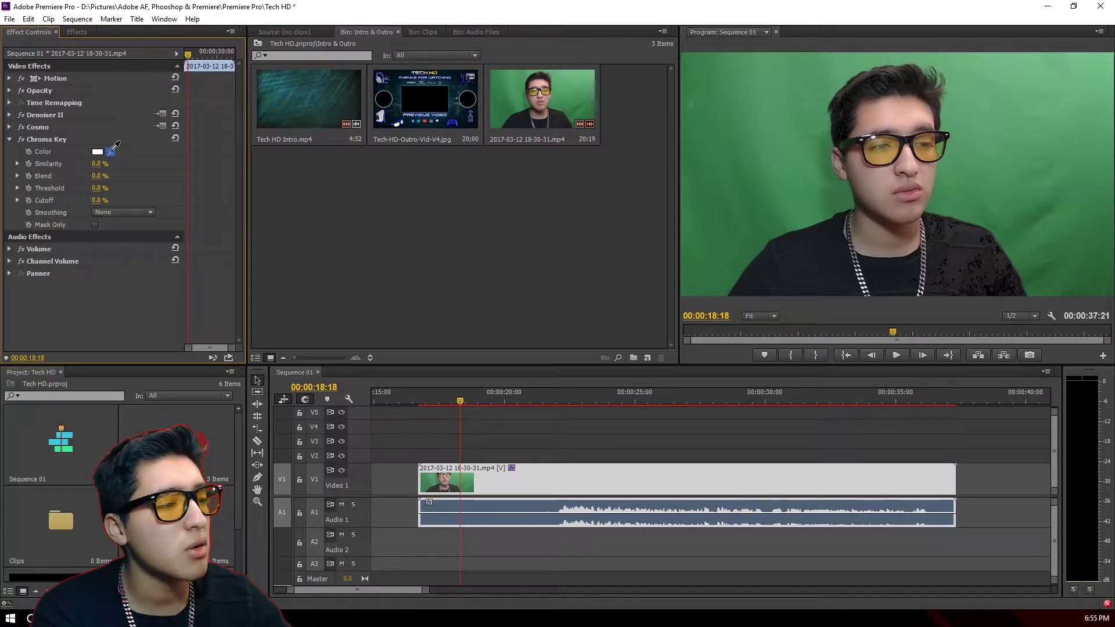
{"action": "left_click", "coordinate": [805, 99]}
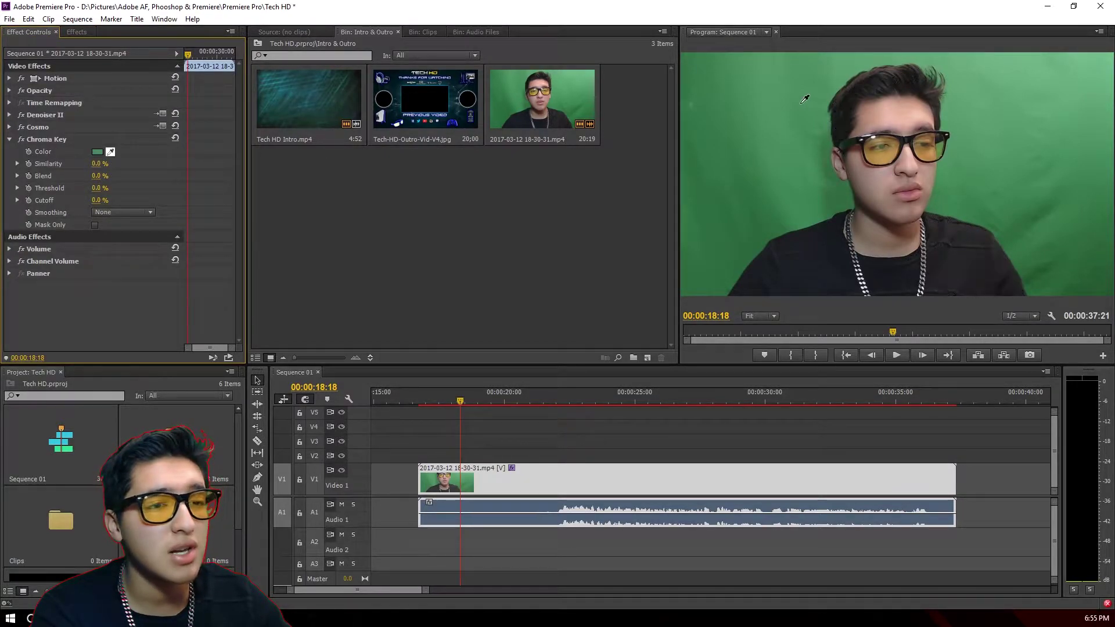
{"action": "left_click", "coordinate": [991, 137]}
{"action": "left_click", "coordinate": [123, 212]}
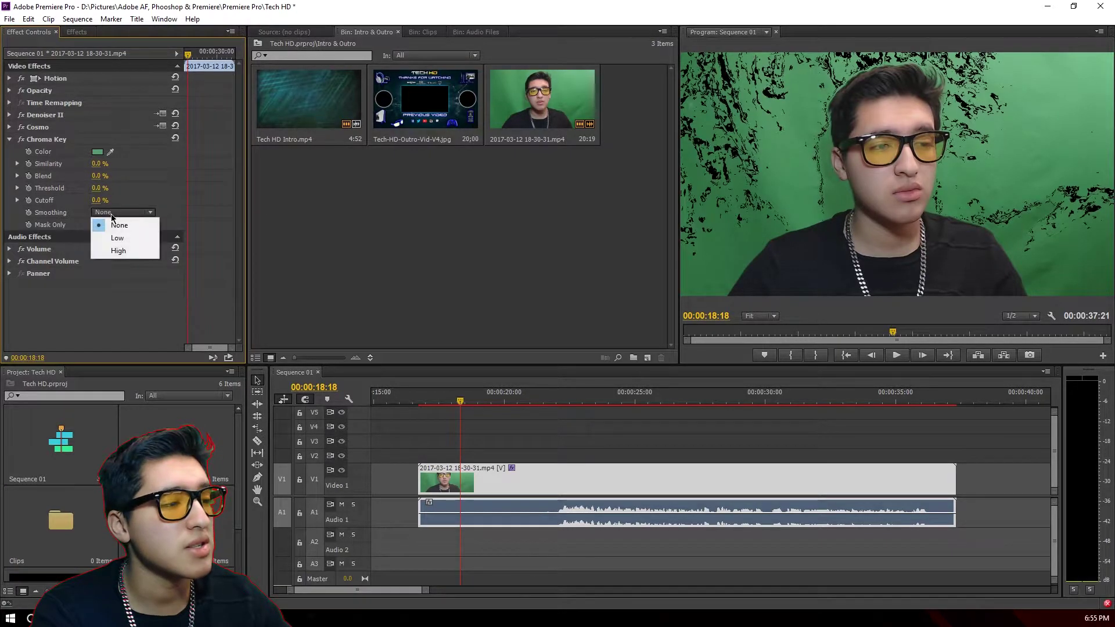
{"action": "left_click", "coordinate": [119, 251]}
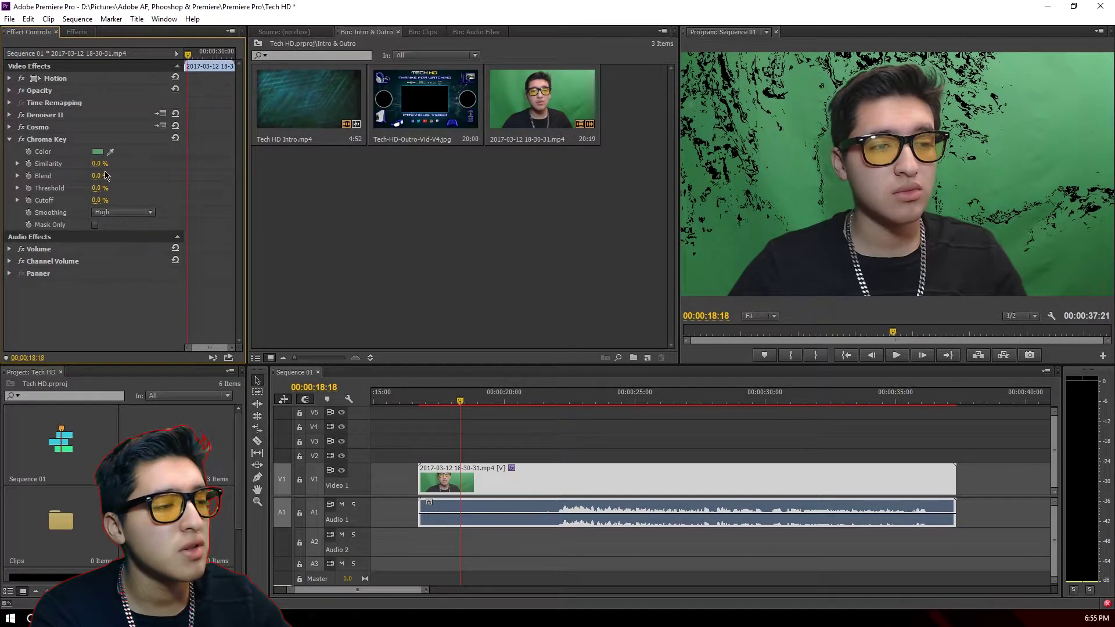
{"action": "left_click_drag", "start_coordinate": [98, 163], "coordinate": [58, 164]}
{"action": "double_click", "coordinate": [465, 218]}
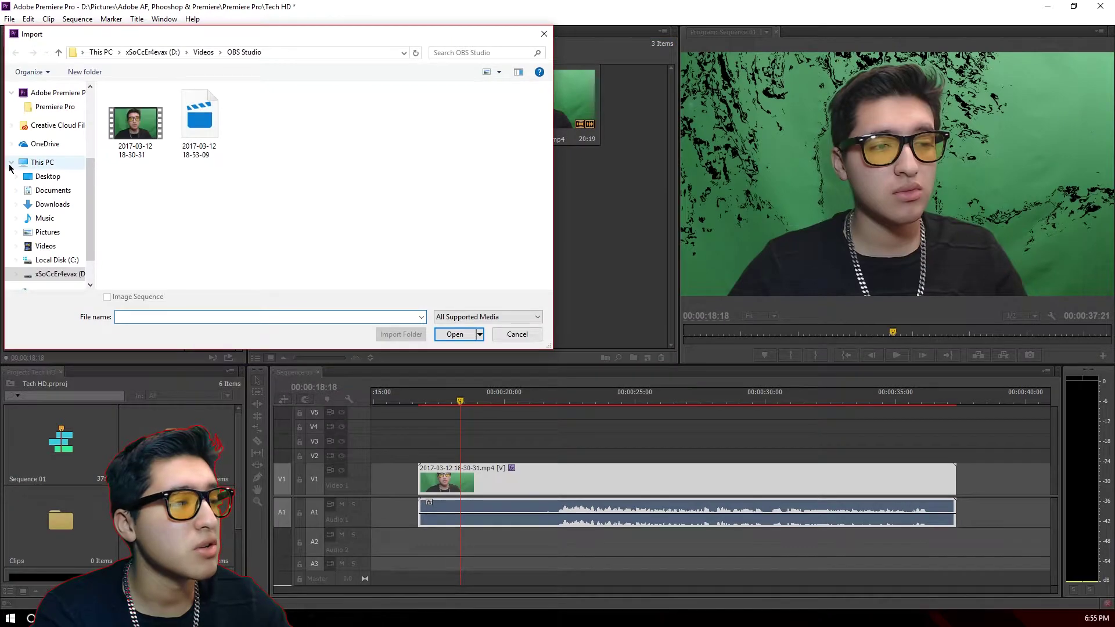
{"action": "left_click", "coordinate": [45, 139]}
{"action": "scroll", "coordinate": [262, 192], "scroll_direction": "down", "scroll_amount": 3}
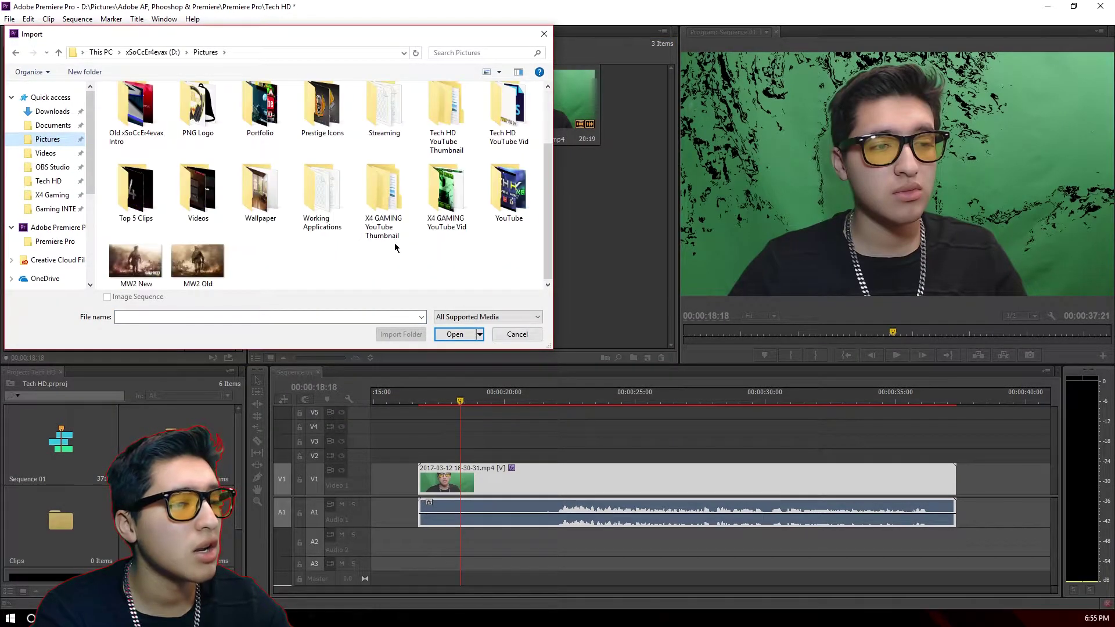
{"action": "double_click", "coordinate": [256, 195]}
{"action": "double_click", "coordinate": [137, 102]}
- Move the webcam clip to V2, lay the office image full-length on V1, and raise Similarity to 30%
{"action": "left_click_drag", "start_coordinate": [597, 478], "coordinate": [597, 455]}
{"action": "left_click_drag", "start_coordinate": [610, 104], "coordinate": [427, 479]}
{"action": "left_click_drag", "start_coordinate": [908, 473], "coordinate": [955, 472]}
{"action": "mouse_move", "coordinate": [97, 164]}
{"action": "left_mouse_down"}
{"action": "mouse_move", "coordinate": [128, 164]}
{"action": "mouse_move", "coordinate": [114, 164]}
{"action": "left_mouse_up"}
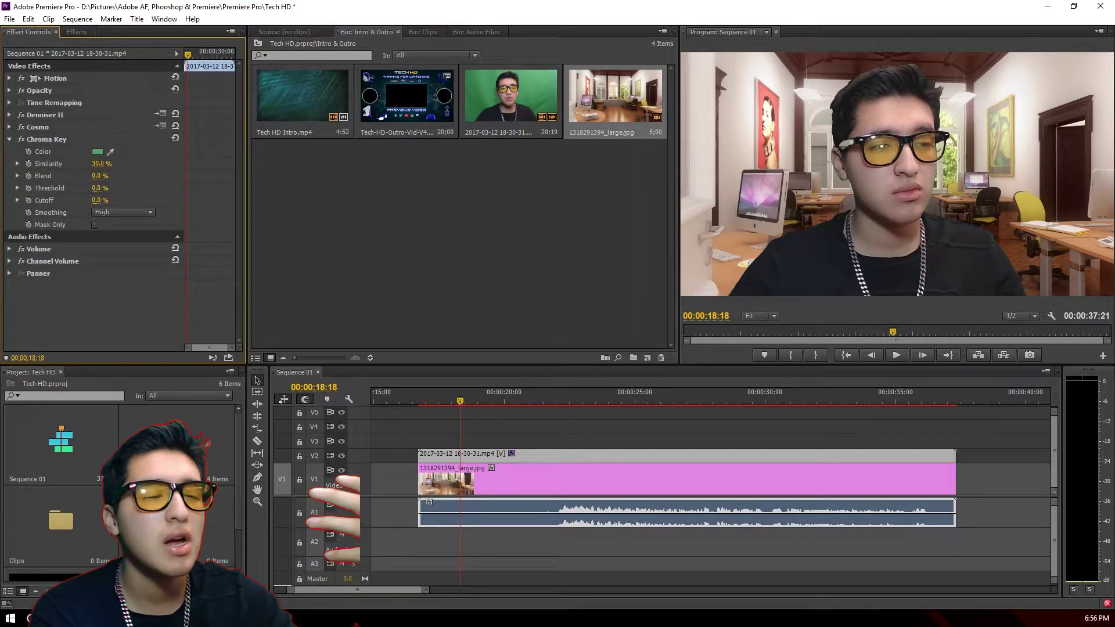
- Change Chroma Key Similarity to 25%, then down to 20%
{"action": "left_click", "coordinate": [99, 164]}
{"action": "type", "text": "25"}
{"action": "key", "text": "Return"}
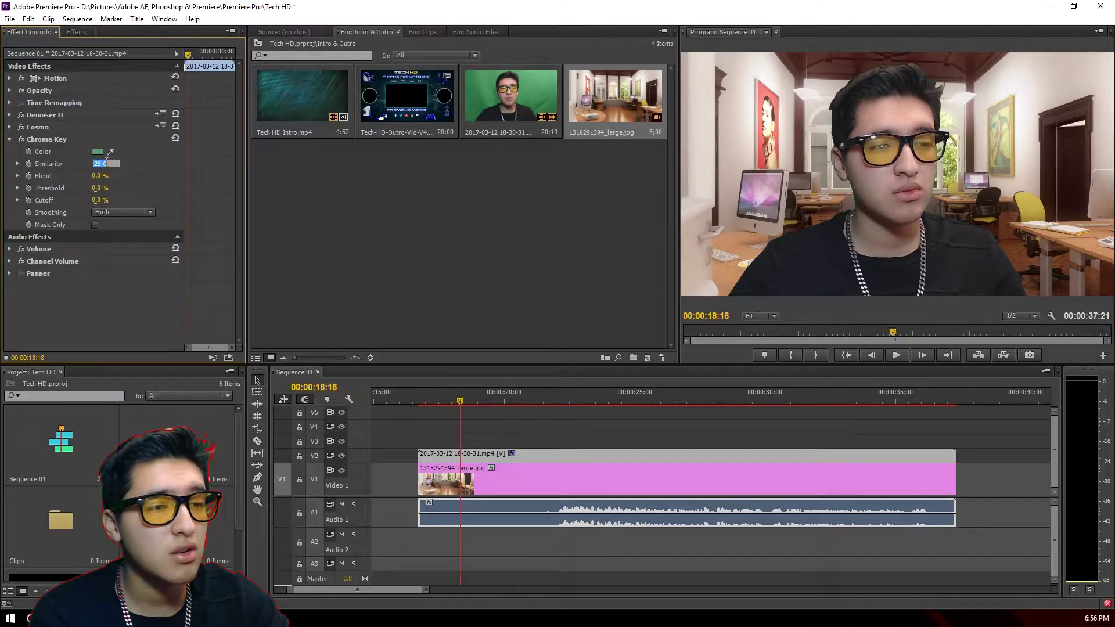
{"action": "key", "text": "Return"}
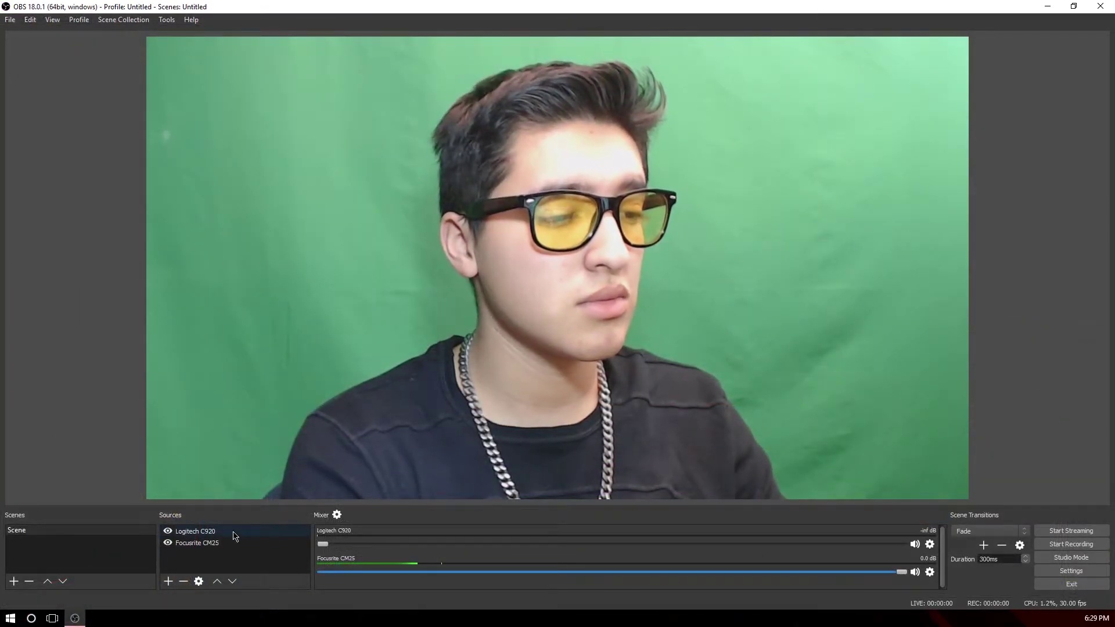
- Open the Logitech C920 source properties and its Configure Video webcam settings window
{"action": "right_click", "coordinate": [233, 533]}
{"action": "left_click", "coordinate": [264, 520]}
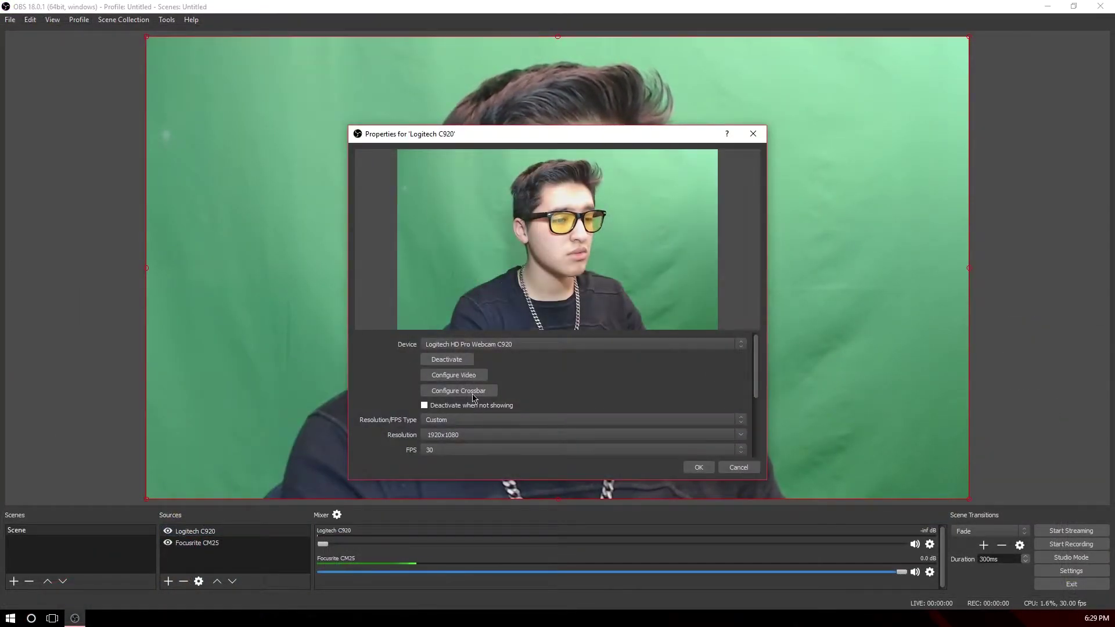
{"action": "left_click_drag", "start_coordinate": [573, 131], "coordinate": [282, 143]}
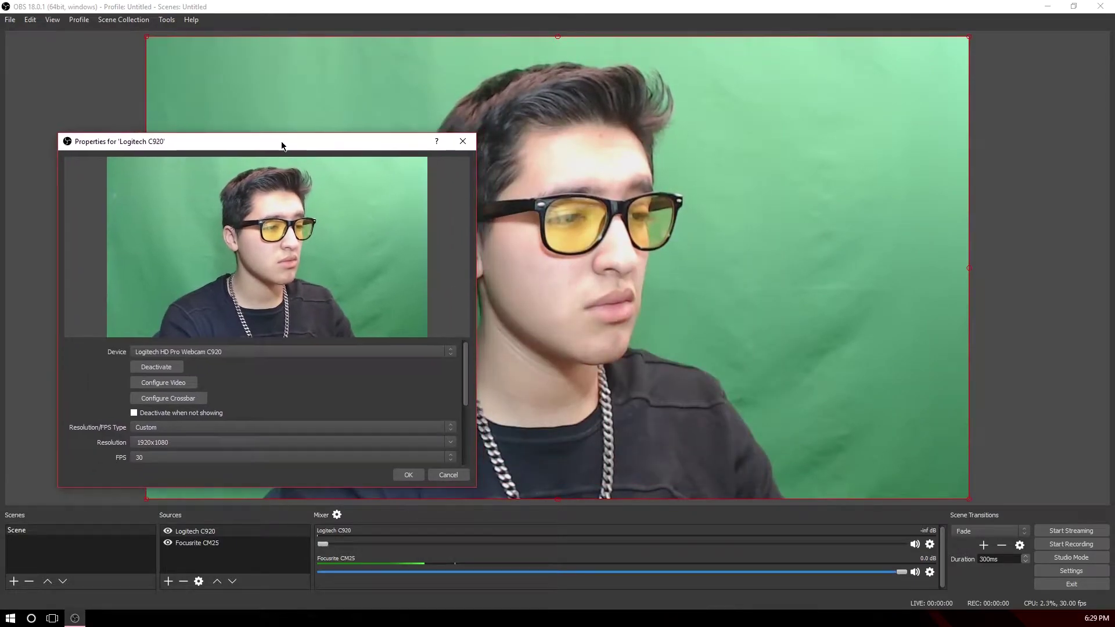
{"action": "left_click_drag", "start_coordinate": [301, 339], "coordinate": [302, 377]}
{"action": "left_click", "coordinate": [173, 426]}
{"action": "left_click_drag", "start_coordinate": [620, 114], "coordinate": [748, 122]}
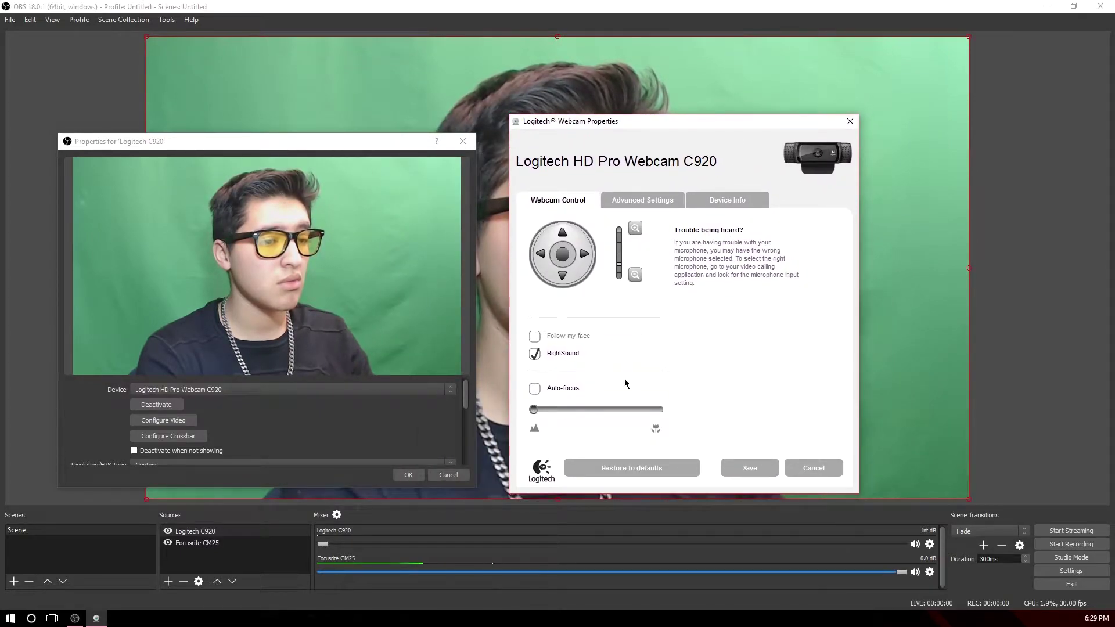
- Set manual focus to minimum, turn off RightLight and Gain Auto, raise colour intensity slightly, and lower exposure
{"action": "left_click_drag", "start_coordinate": [535, 410], "coordinate": [511, 414]}
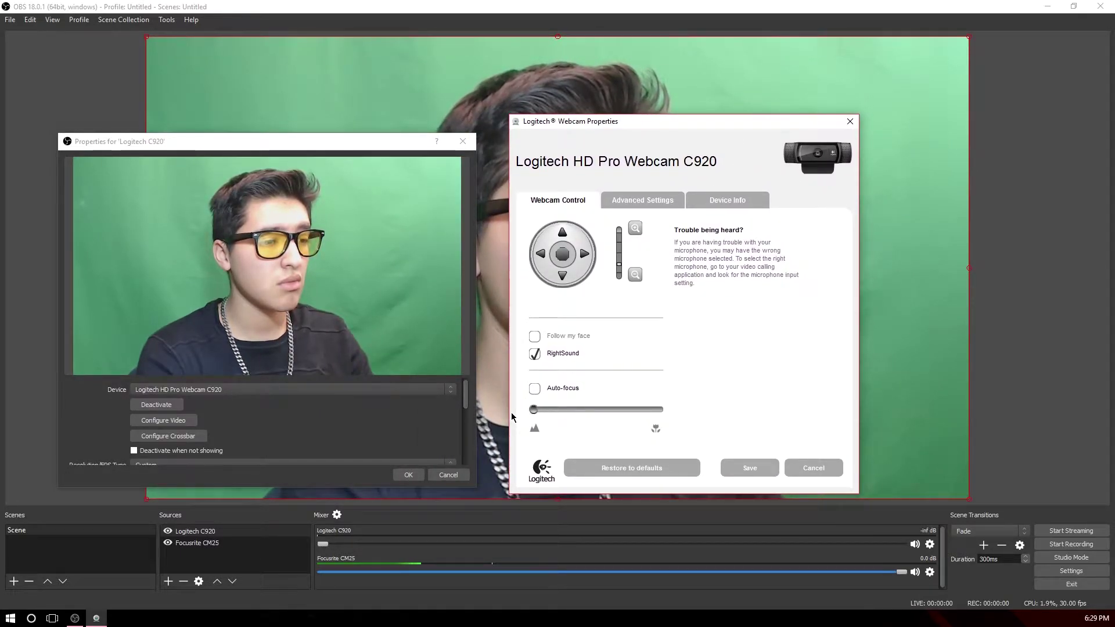
{"action": "left_click", "coordinate": [629, 202]}
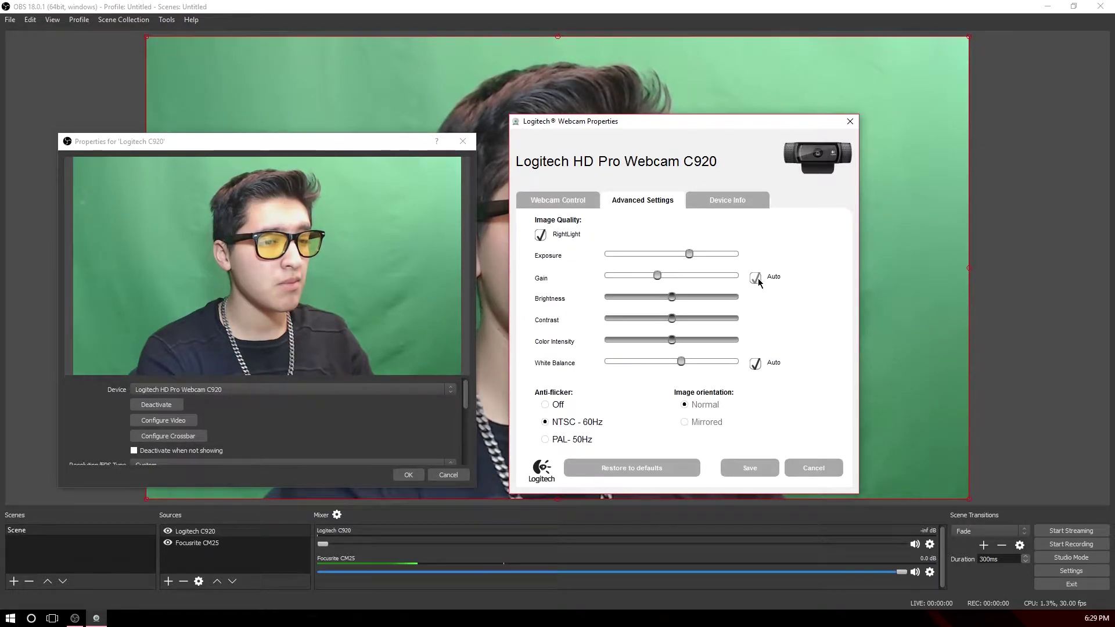
{"action": "left_click", "coordinate": [540, 235]}
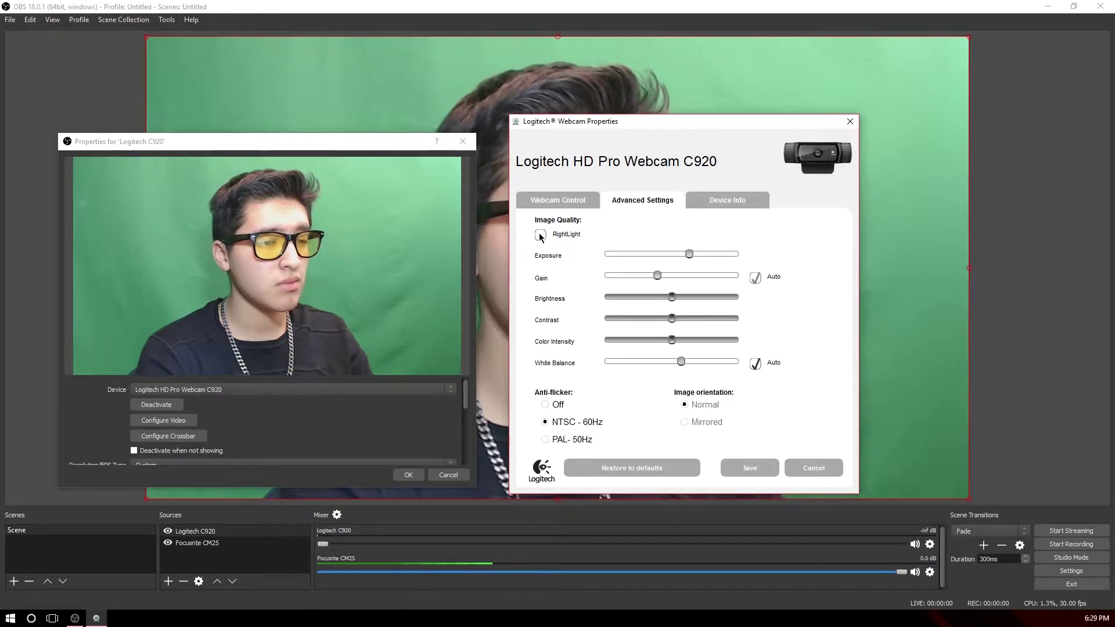
{"action": "left_click", "coordinate": [755, 279]}
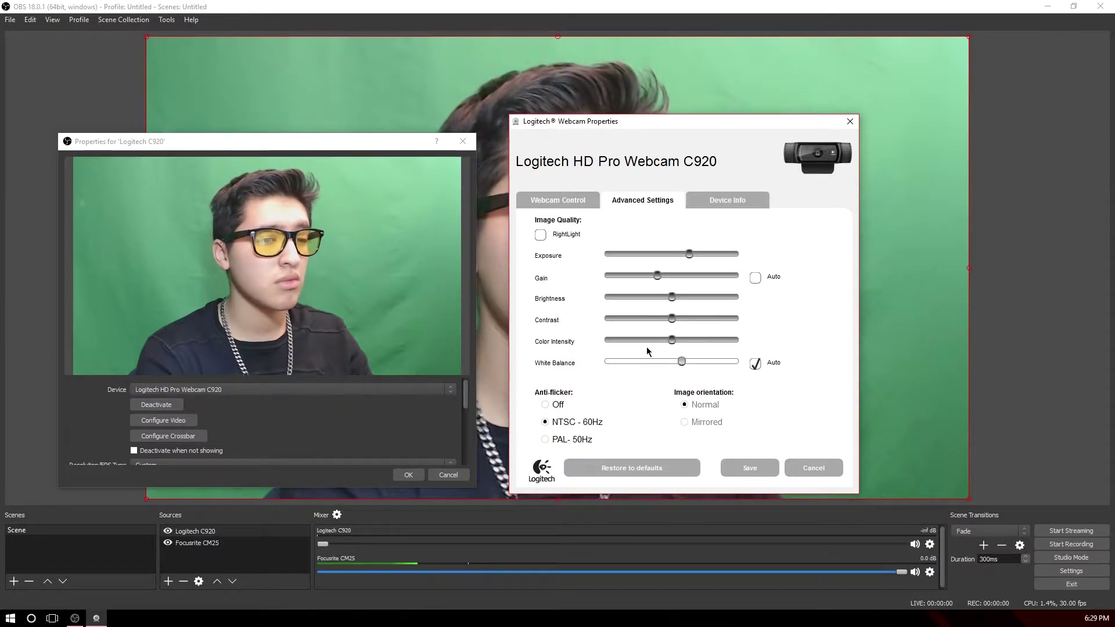
{"action": "left_click_drag", "start_coordinate": [671, 340], "coordinate": [684, 341]}
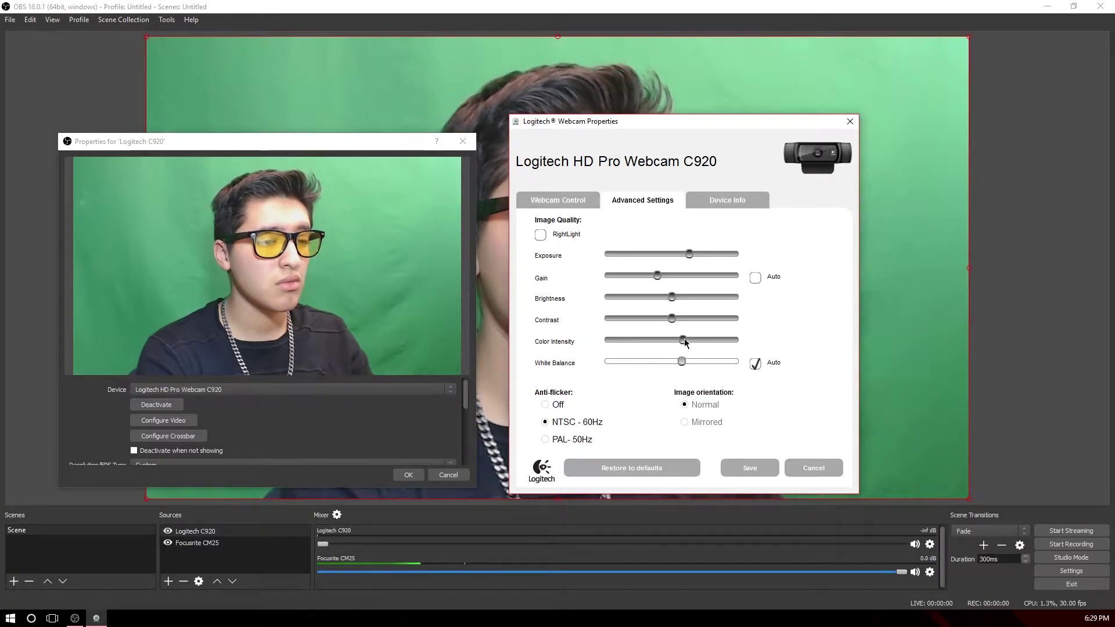
{"action": "left_click_drag", "start_coordinate": [688, 342], "coordinate": [687, 342]}
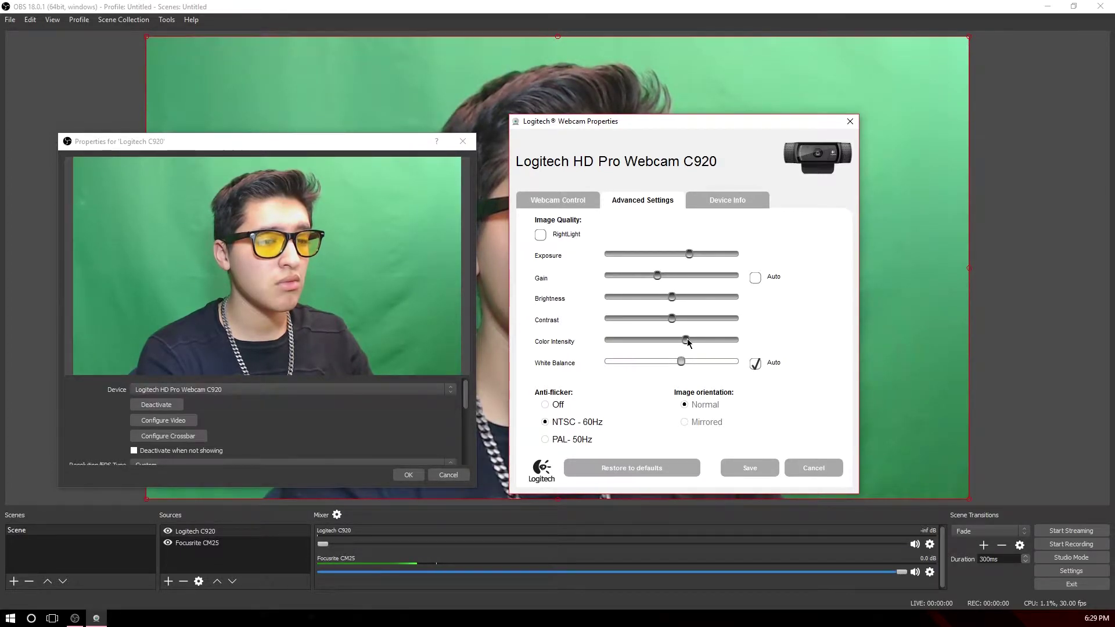
{"action": "left_click_drag", "start_coordinate": [689, 254], "coordinate": [637, 275]}
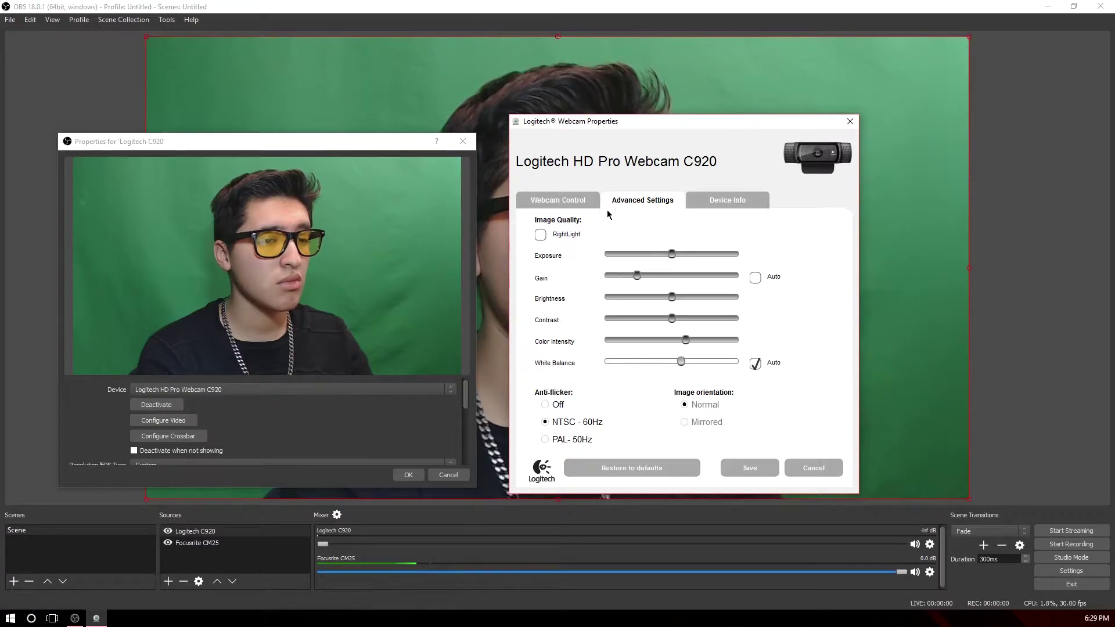
- Save the webcam settings and confirm the C920 source properties with OK
{"action": "left_click", "coordinate": [563, 199]}
{"action": "left_click", "coordinate": [642, 200]}
{"action": "left_click", "coordinate": [750, 467]}
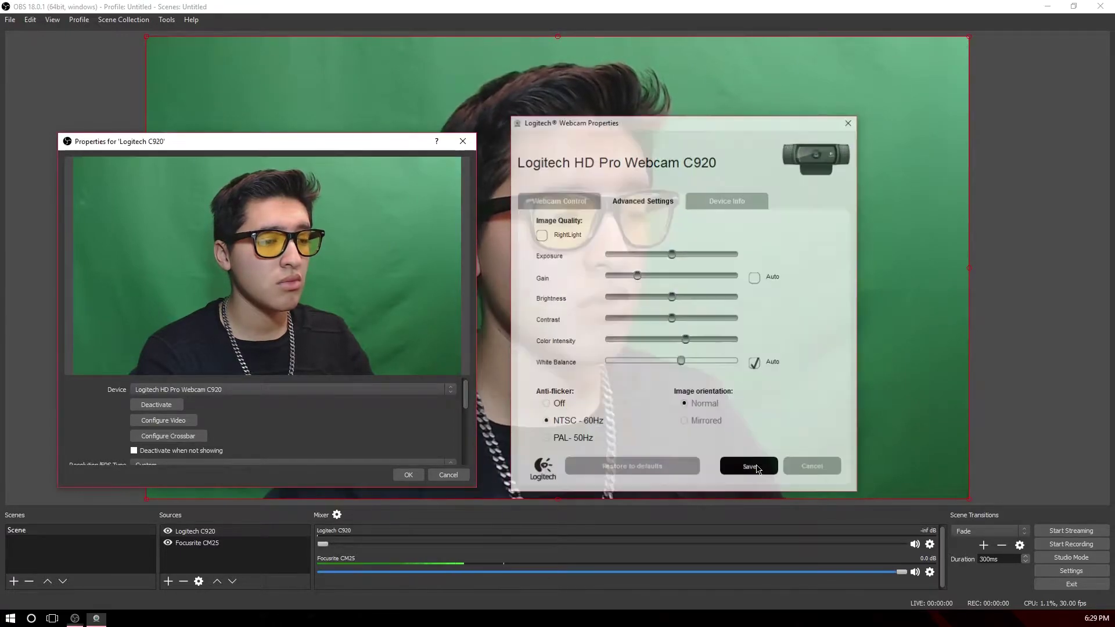
{"action": "left_click", "coordinate": [408, 475]}
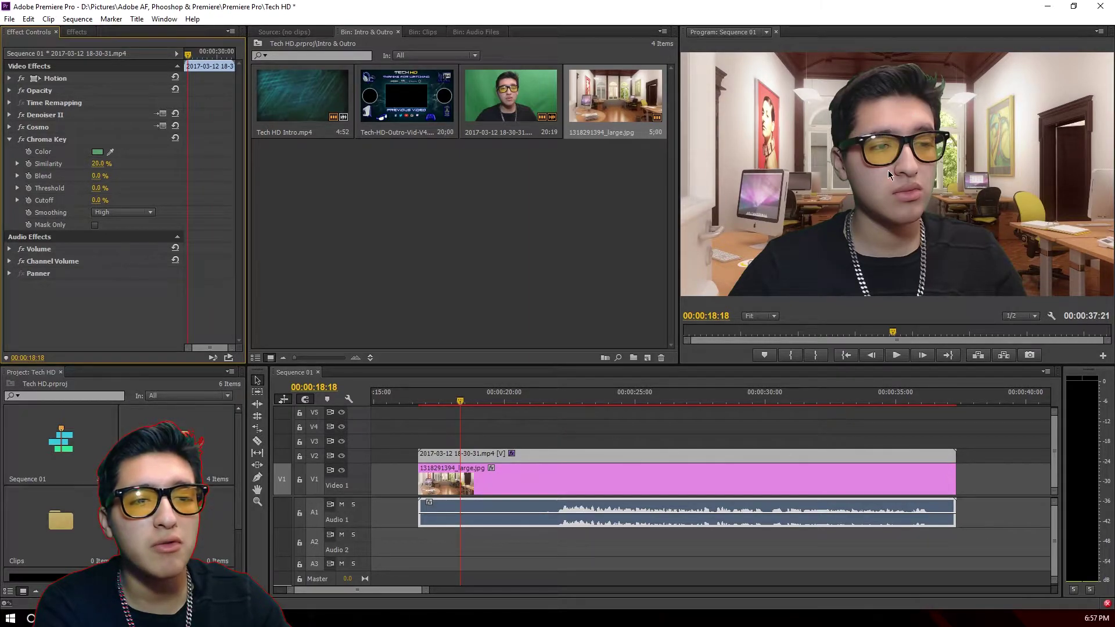
- Step Chroma Key Similarity from 25% to 23% and finally 22%, then collapse Chroma Key
{"action": "left_click", "coordinate": [100, 164]}
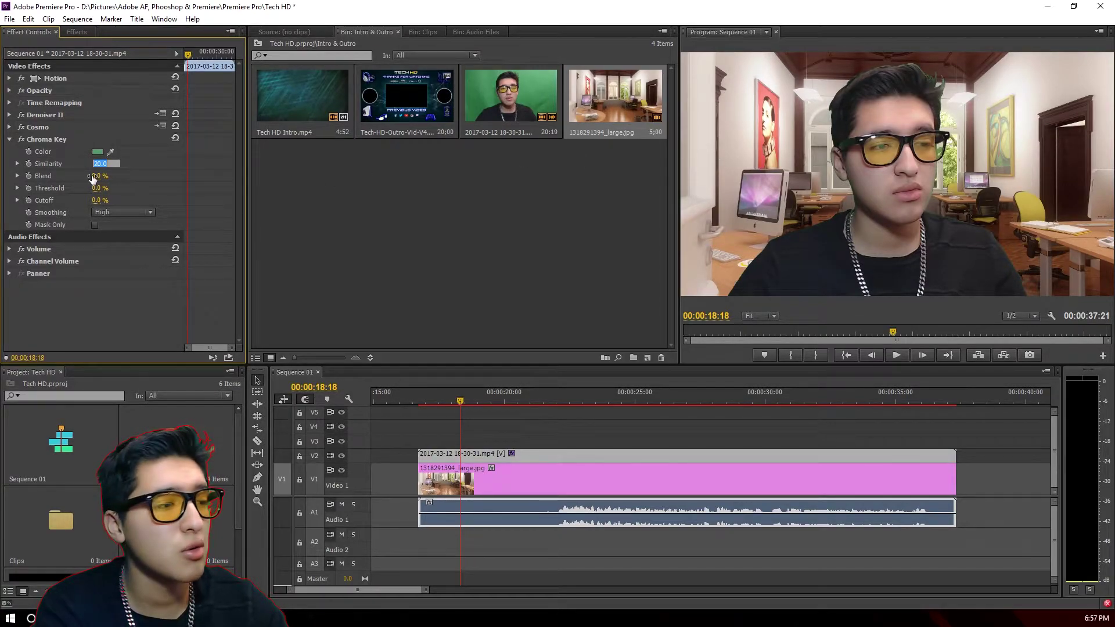
{"action": "key", "text": "Return"}
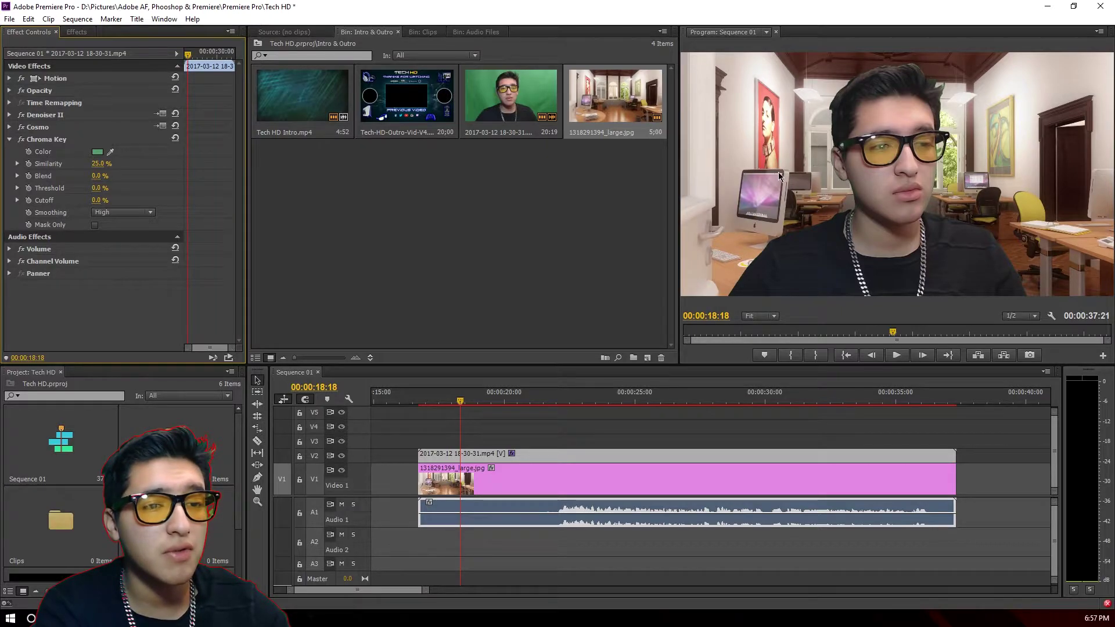
{"action": "left_click", "coordinate": [102, 164]}
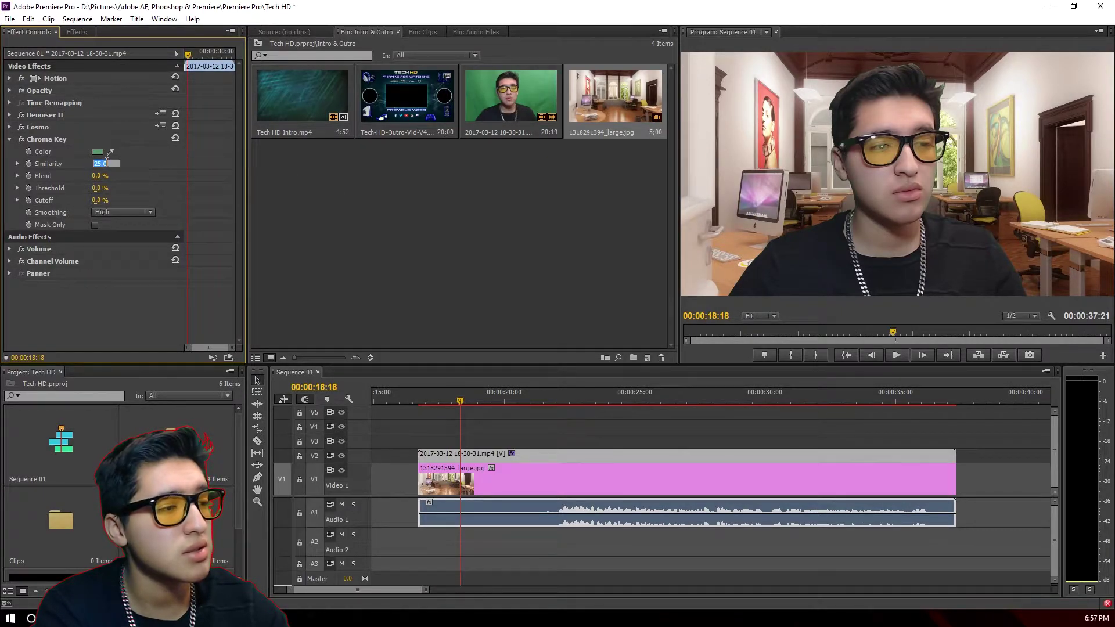
{"action": "type", "text": "23"}
{"action": "key", "text": "Return"}
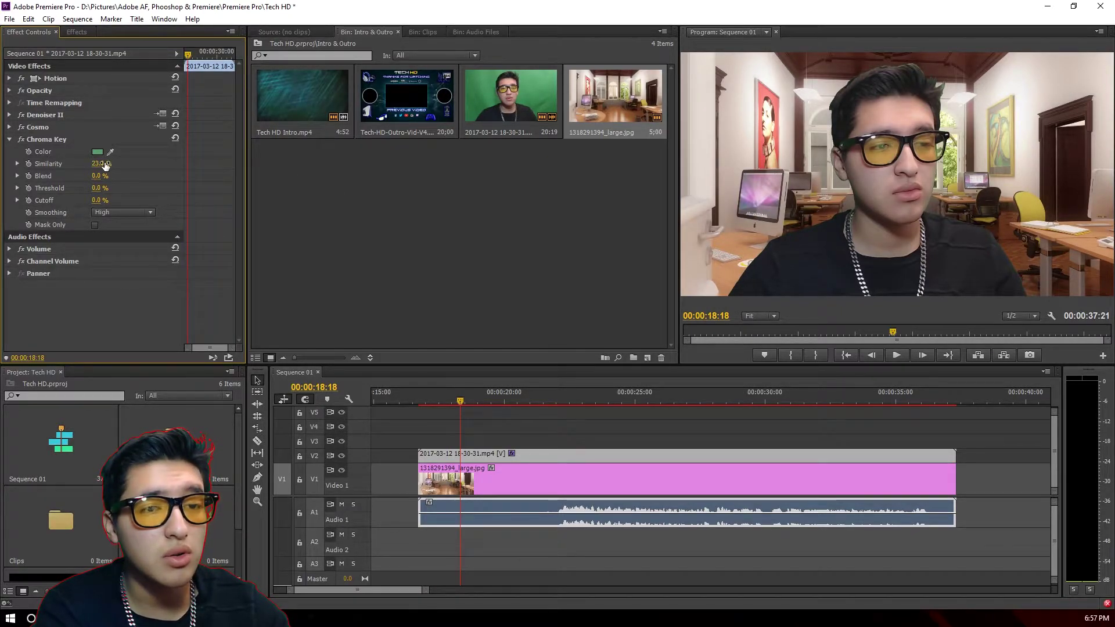
{"action": "left_click", "coordinate": [106, 162]}
{"action": "type", "text": "22"}
{"action": "key", "text": "Return"}
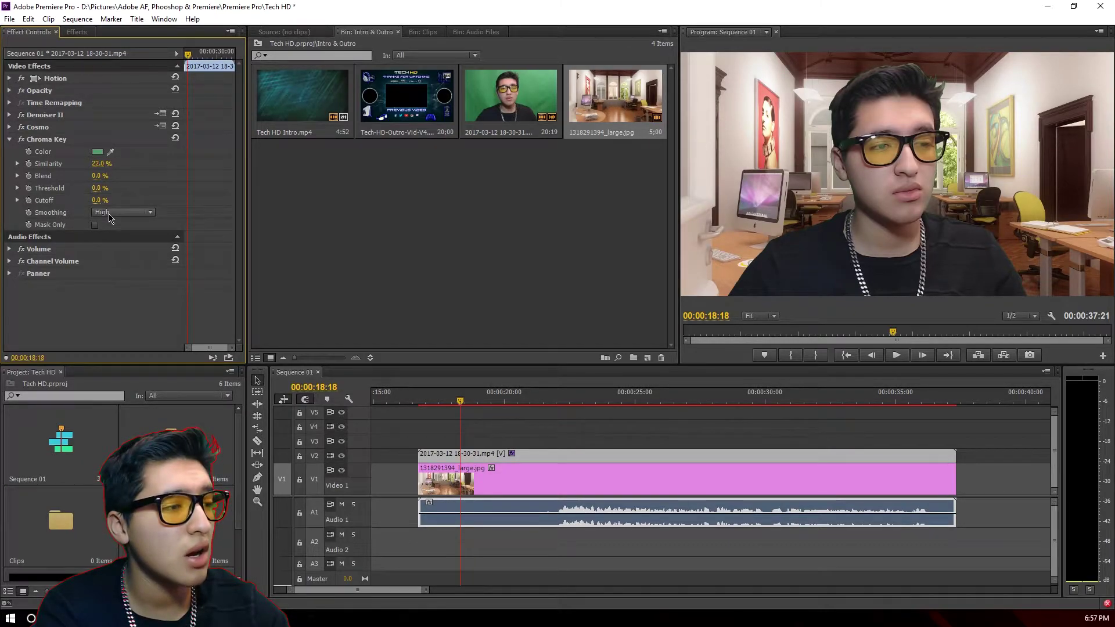
{"action": "left_click", "coordinate": [8, 141]}
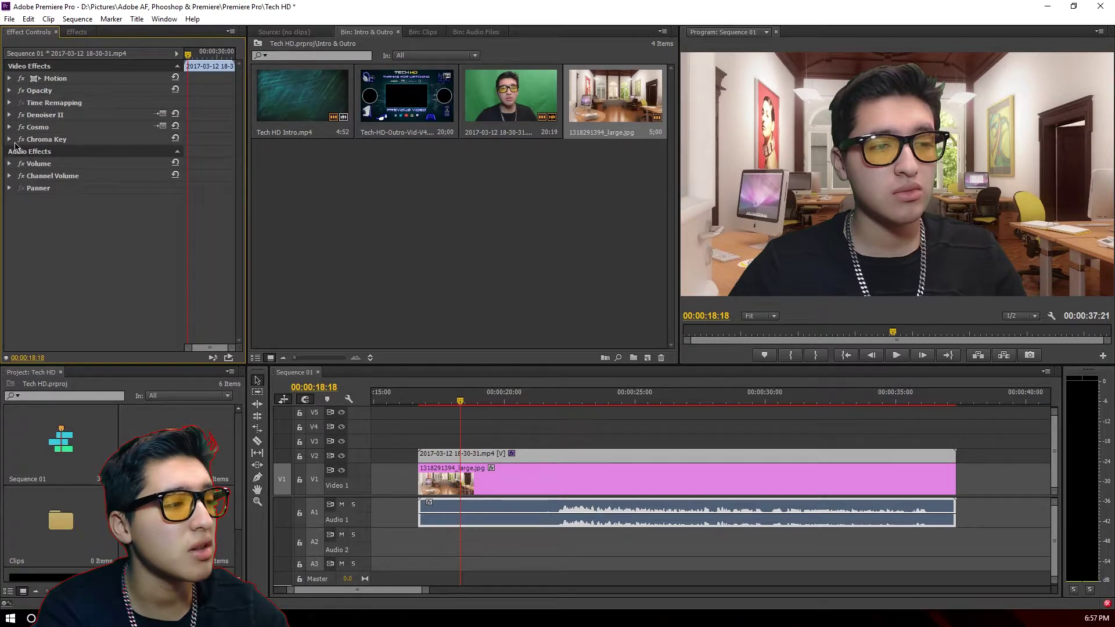
- Apply Color Key to the webcam clip and sample the green backdrop as its key colour
{"action": "left_click", "coordinate": [72, 32]}
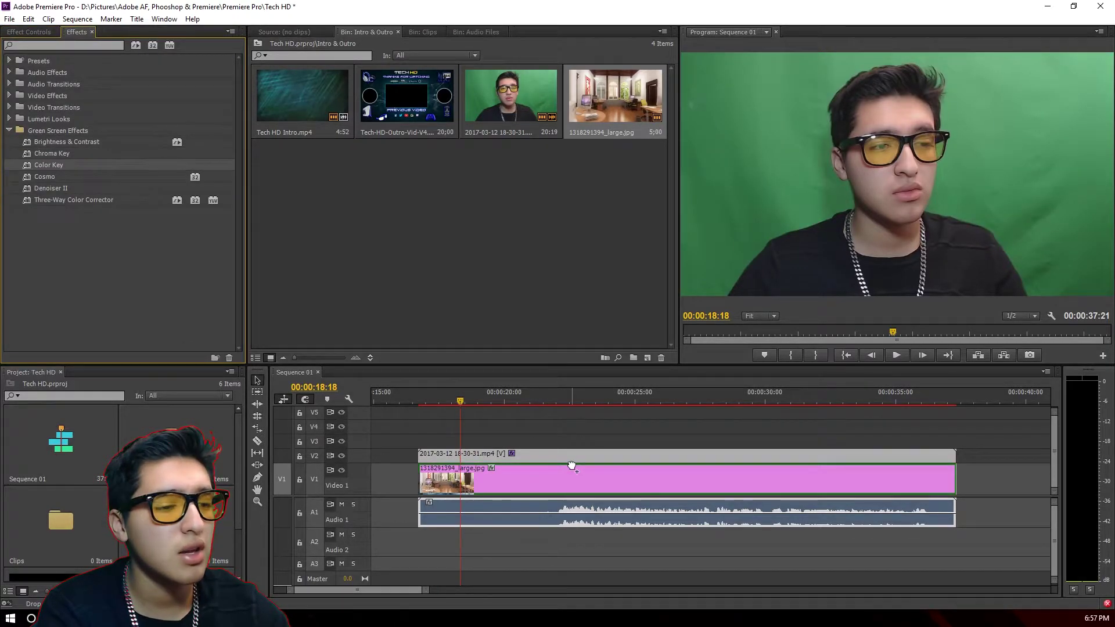
{"action": "left_click_drag", "start_coordinate": [49, 165], "coordinate": [195, 209]}
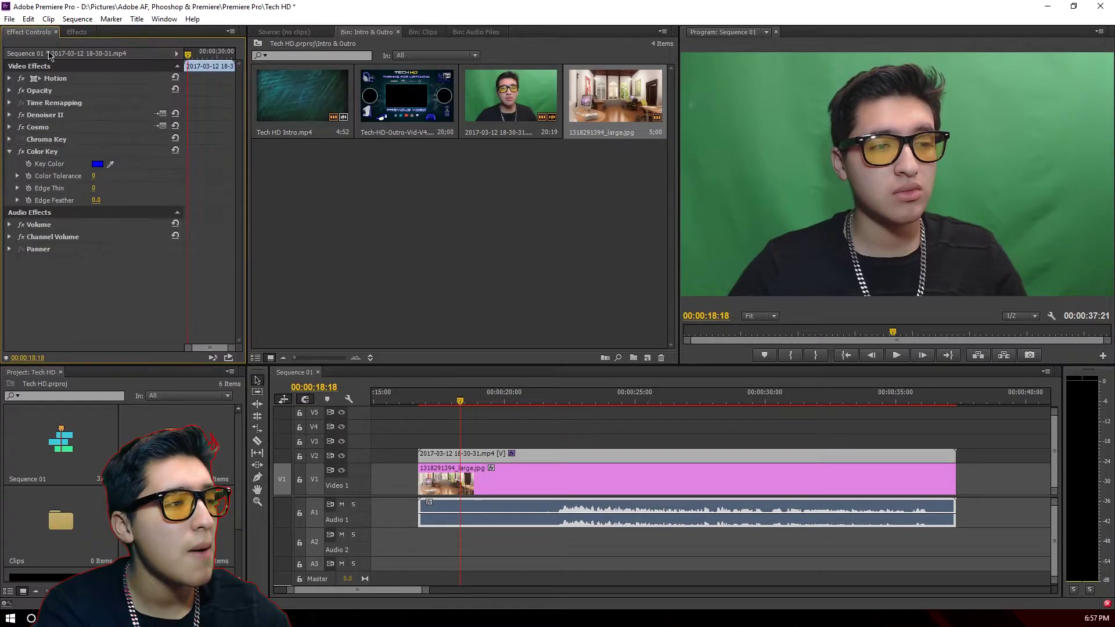
{"action": "left_click", "coordinate": [110, 164]}
{"action": "left_click", "coordinate": [968, 167]}
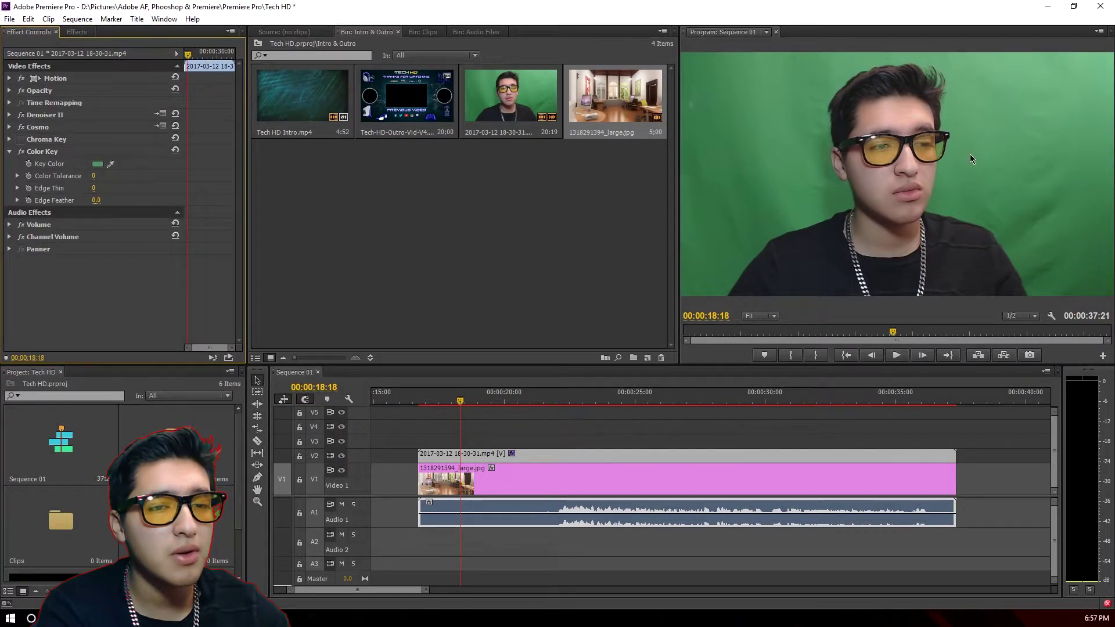
- Try Color Tolerance at 70 and 50, compare with Chroma Key re-enabled, then settle on 45
{"action": "left_click_drag", "start_coordinate": [95, 176], "coordinate": [131, 176]}
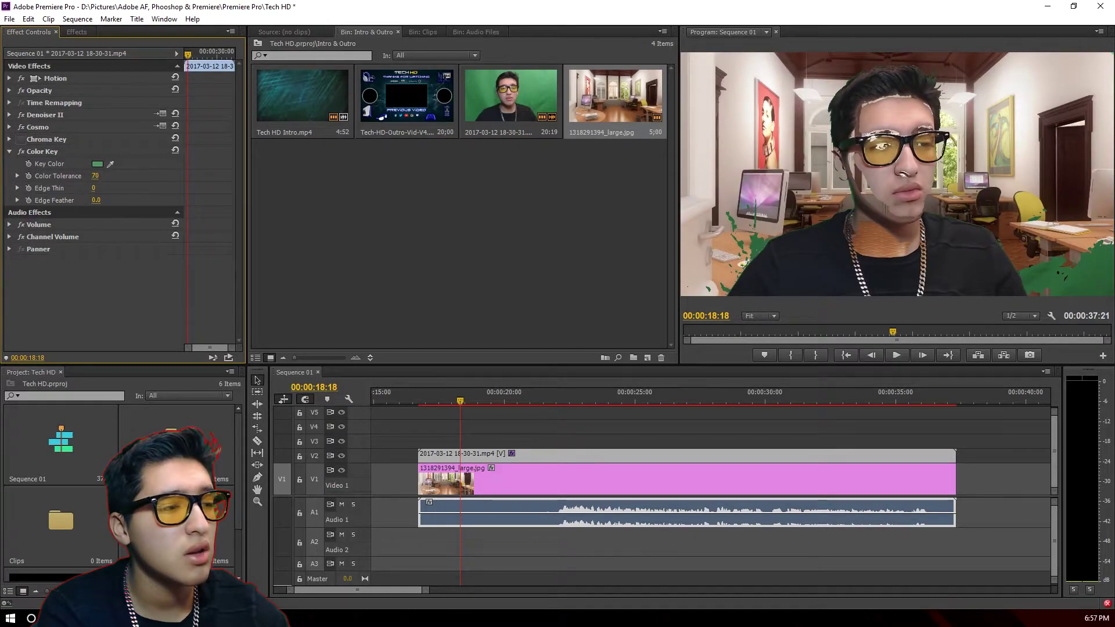
{"action": "left_click", "coordinate": [96, 176]}
{"action": "type", "text": "50"}
{"action": "key", "text": "Return"}
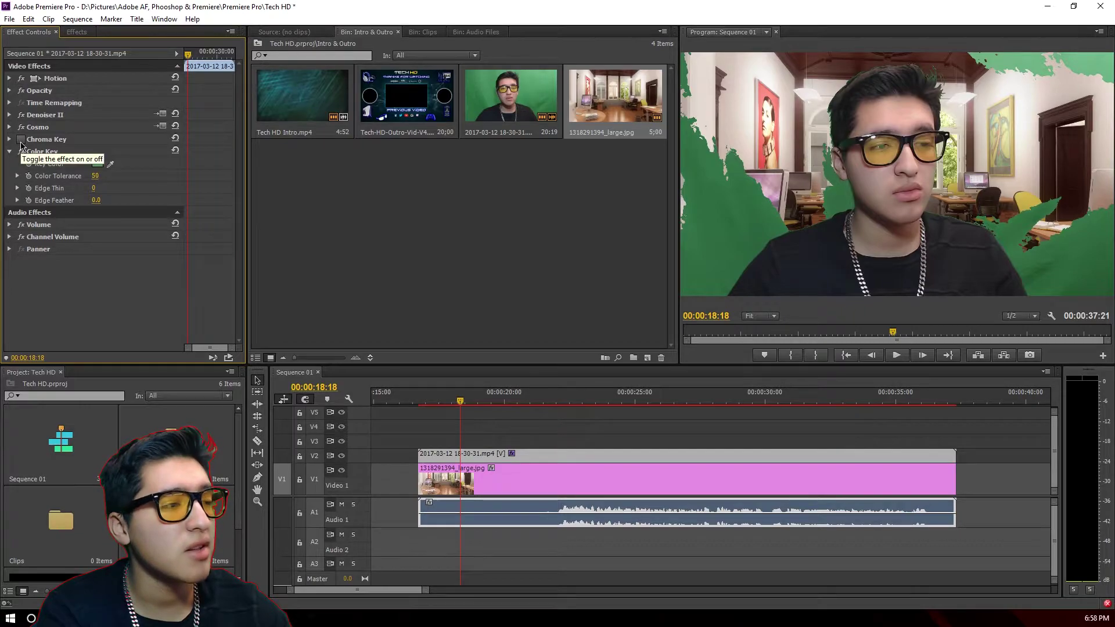
{"action": "left_click", "coordinate": [21, 141]}
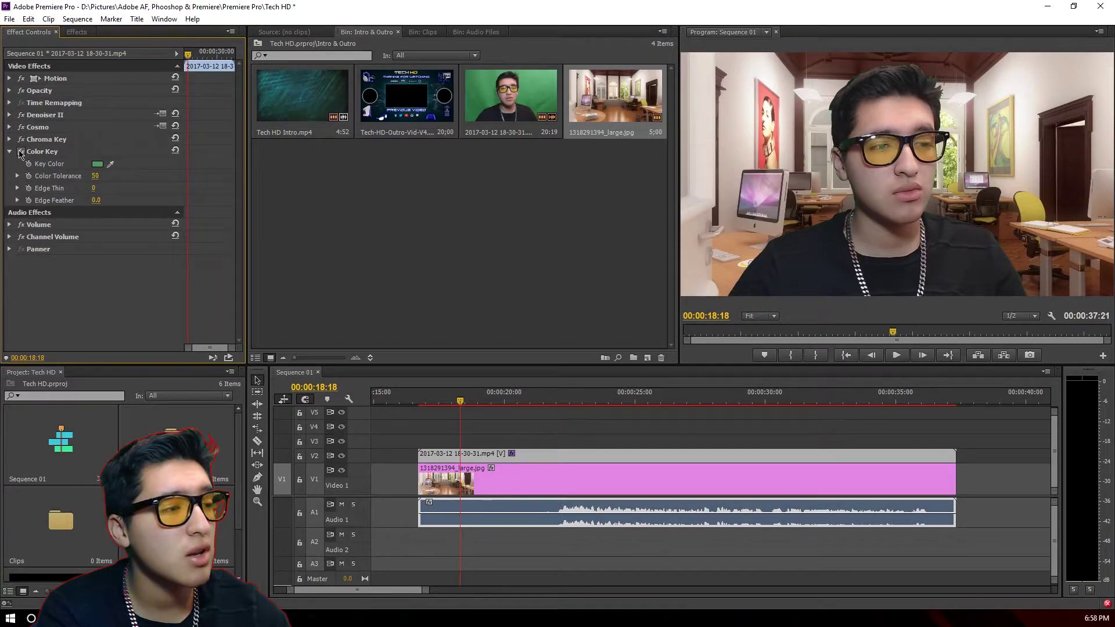
{"action": "left_click", "coordinate": [21, 152]}
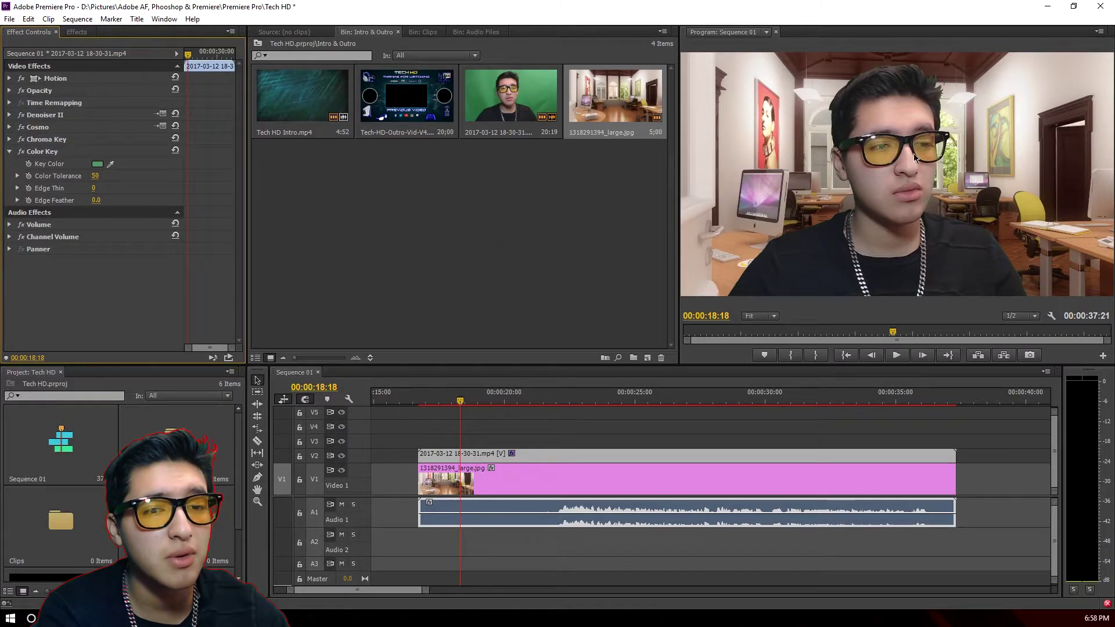
{"action": "left_click", "coordinate": [96, 176]}
{"action": "type", "text": "45"}
{"action": "key", "text": "Return"}
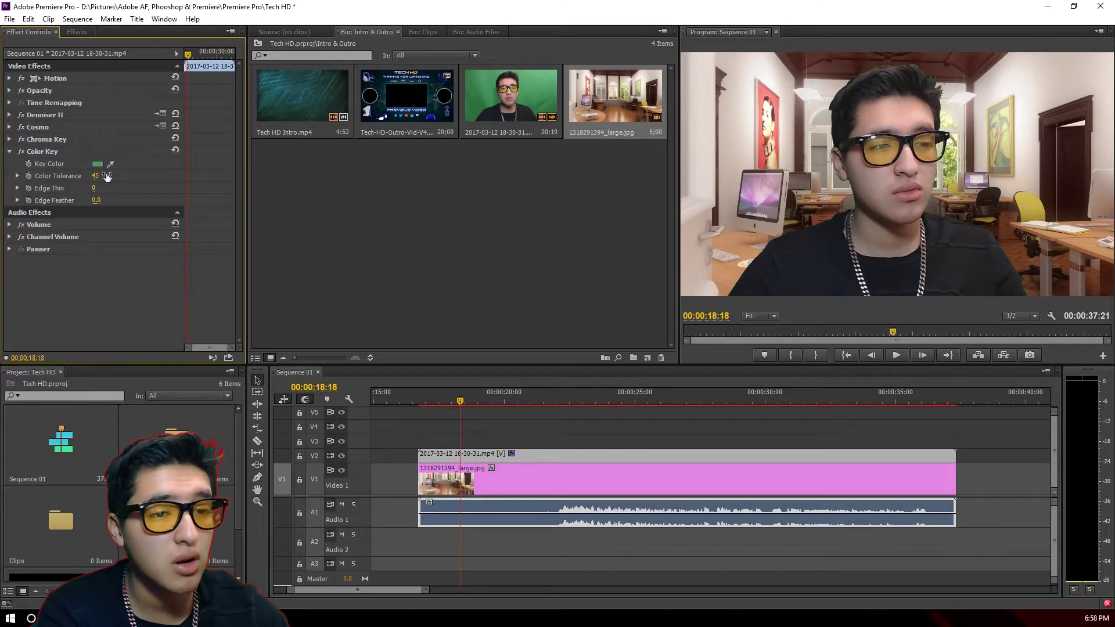
- Search effects for 'glow', apply Alpha Glow to the webcam clip, and set Glow to 10
{"action": "left_click", "coordinate": [10, 151]}
{"action": "left_click", "coordinate": [77, 32]}
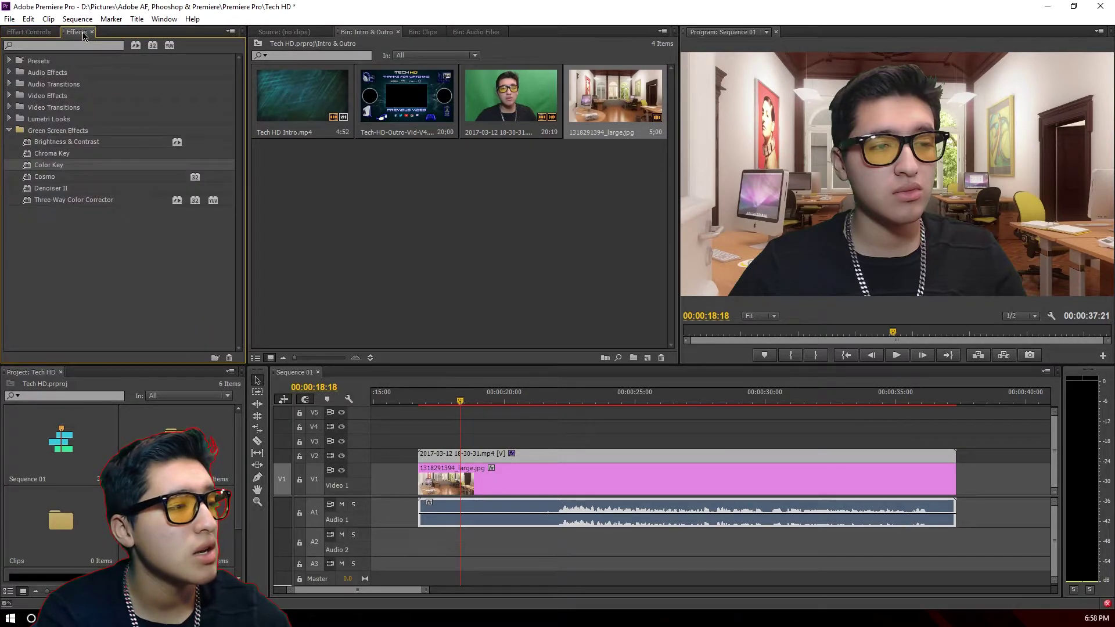
{"action": "left_click", "coordinate": [81, 46]}
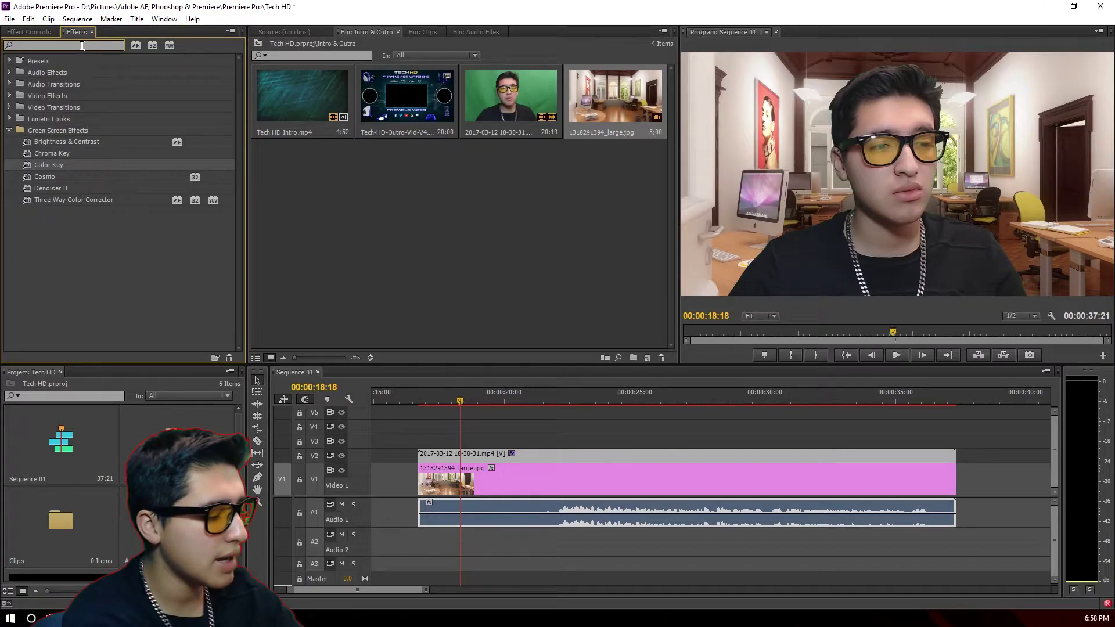
{"action": "type", "text": "glow"}
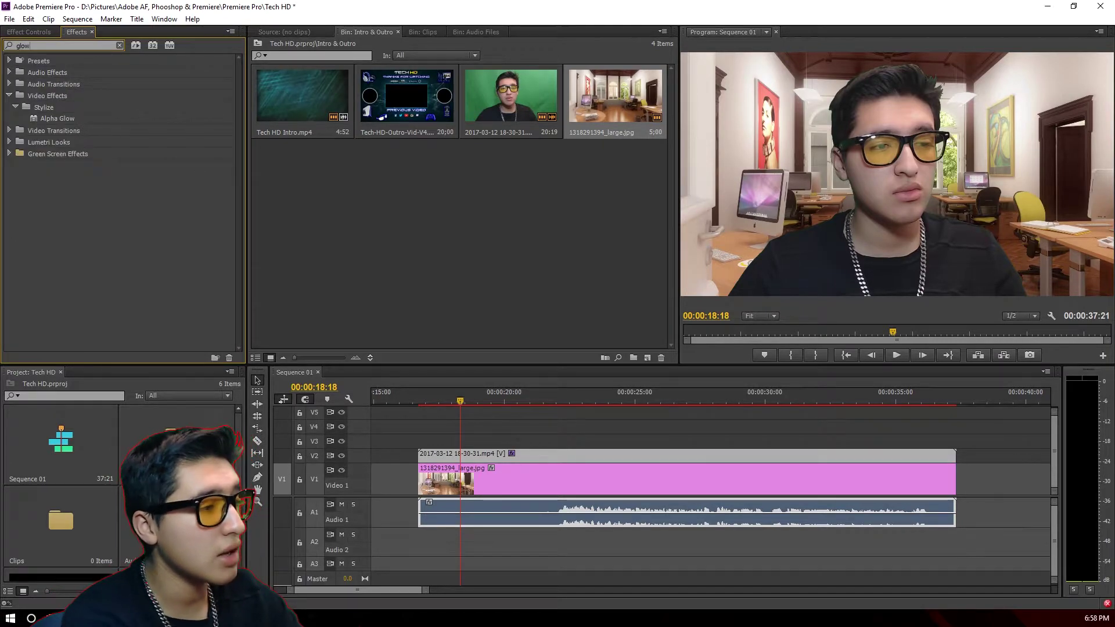
{"action": "left_click_drag", "start_coordinate": [57, 119], "coordinate": [652, 459]}
{"action": "left_click", "coordinate": [29, 32]}
{"action": "left_click", "coordinate": [106, 174]}
{"action": "type", "text": "10"}
{"action": "key", "text": "Return"}
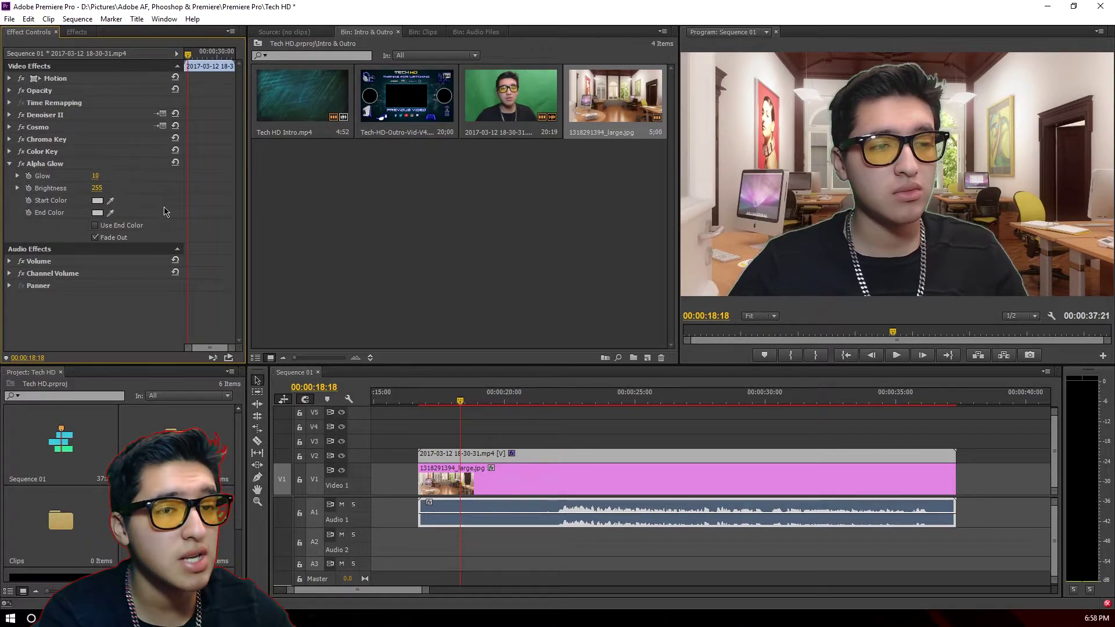
- Set the Alpha Glow start colour to red and the end colour to white
{"action": "left_click", "coordinate": [97, 201]}
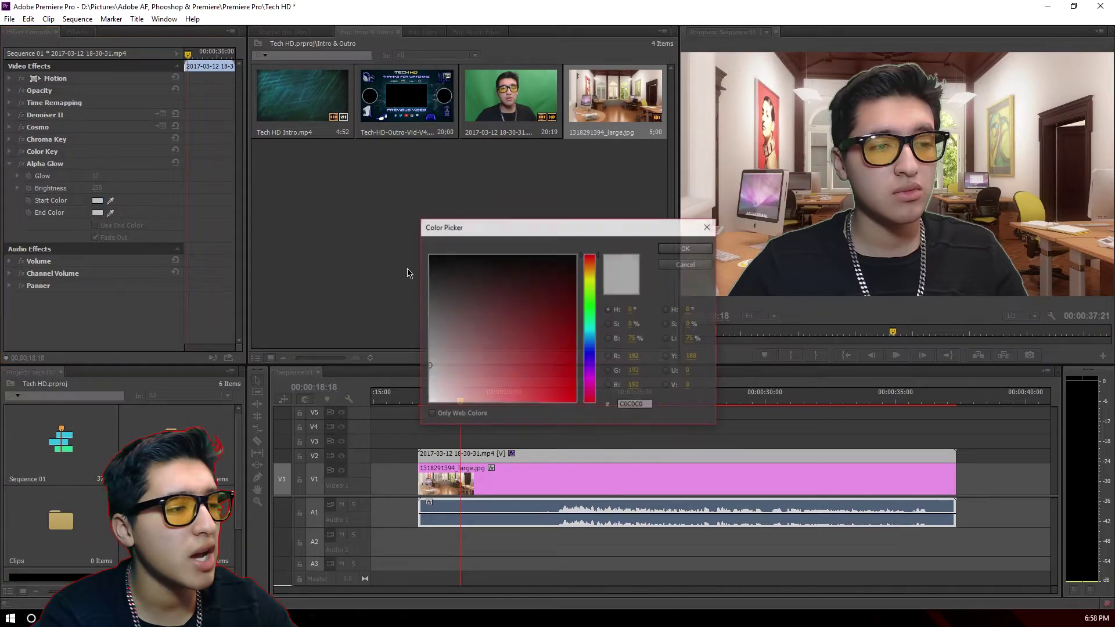
{"action": "left_click_drag", "start_coordinate": [497, 349], "coordinate": [428, 403]}
{"action": "left_click", "coordinate": [686, 248]}
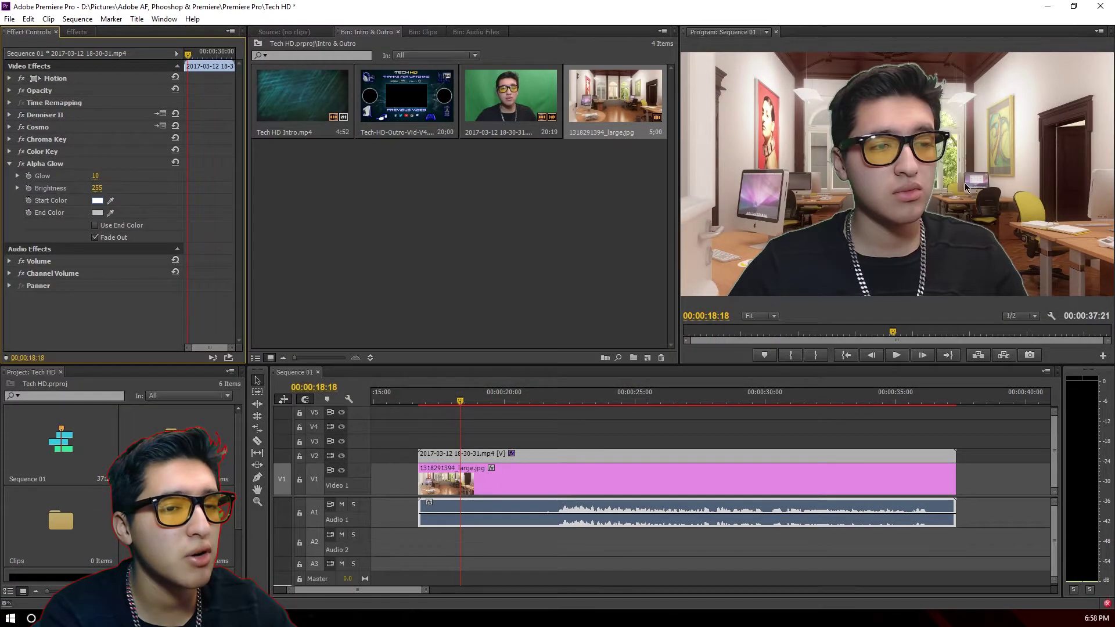
{"action": "left_click", "coordinate": [98, 213]}
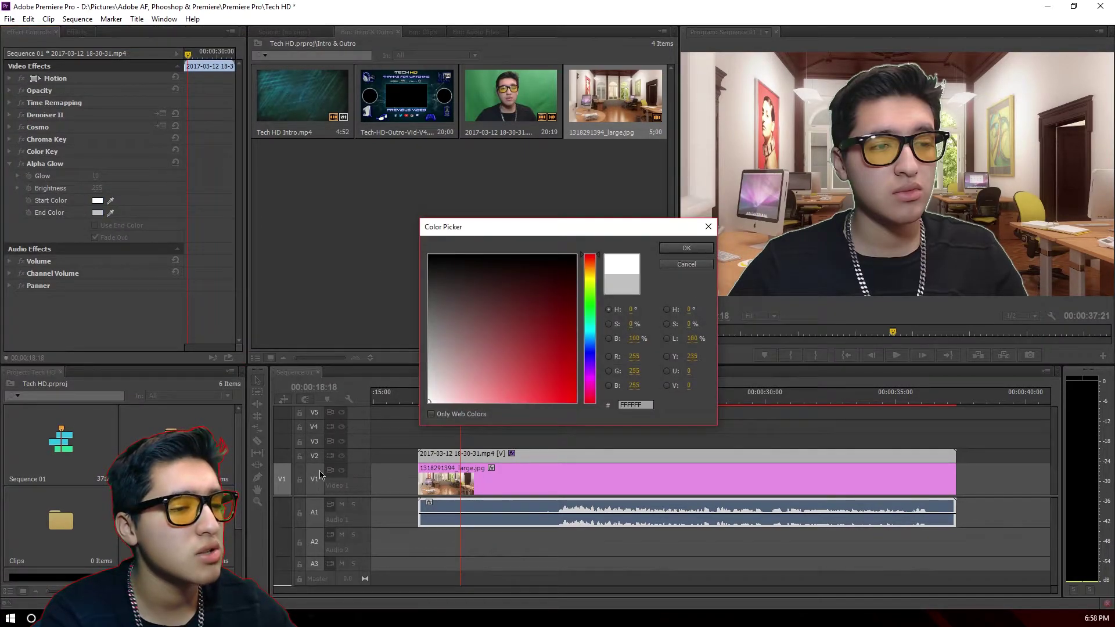
{"action": "left_click", "coordinate": [704, 248]}
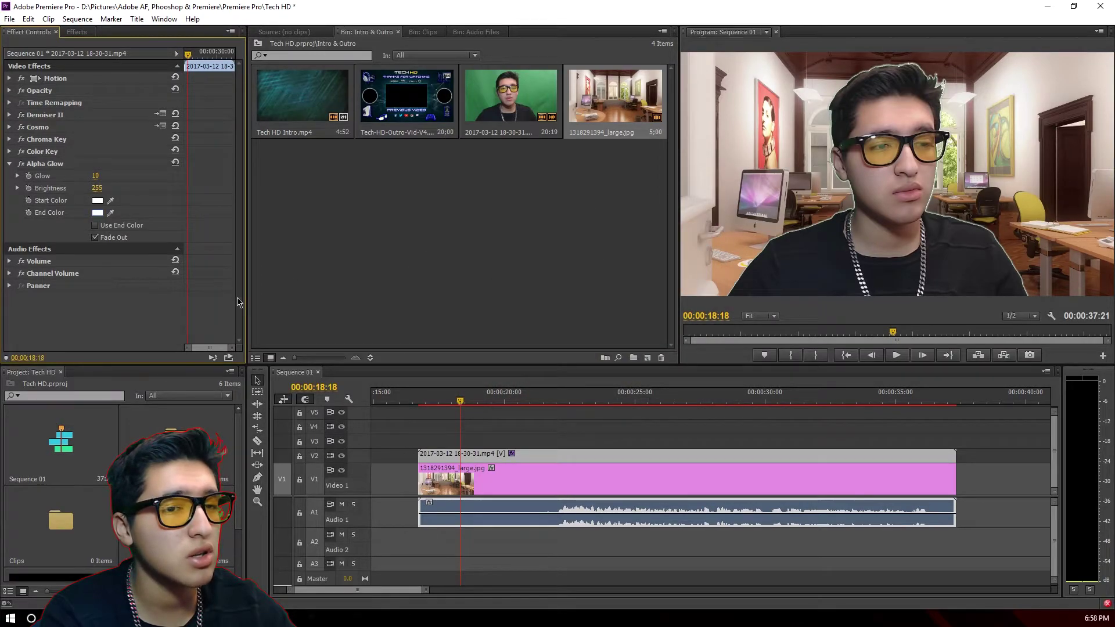
{"action": "left_click", "coordinate": [97, 201]}
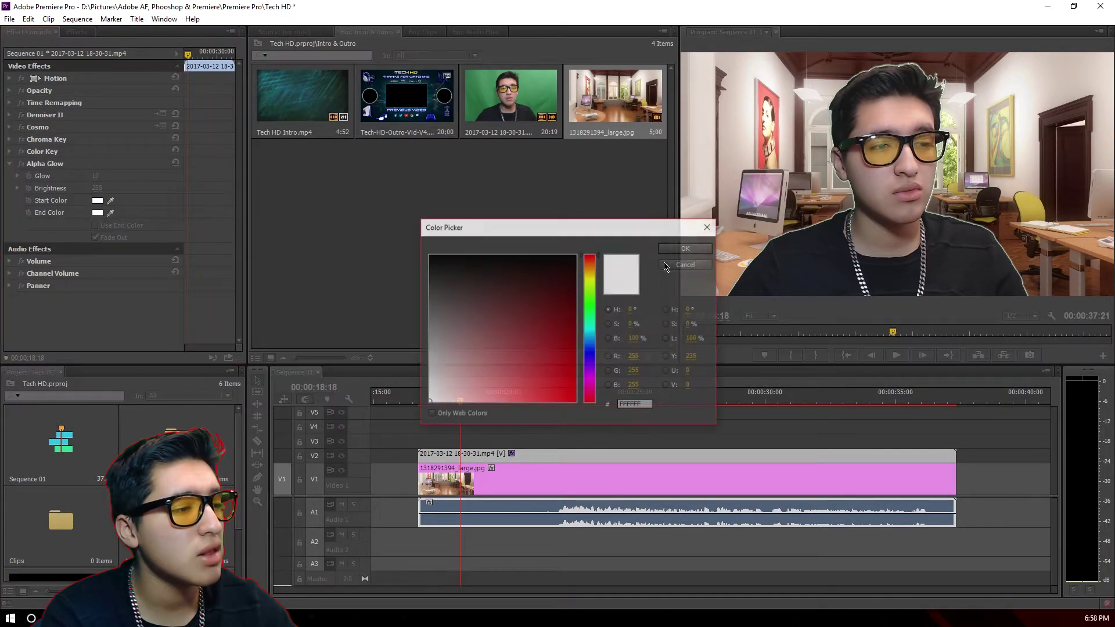
{"action": "left_click", "coordinate": [686, 248]}
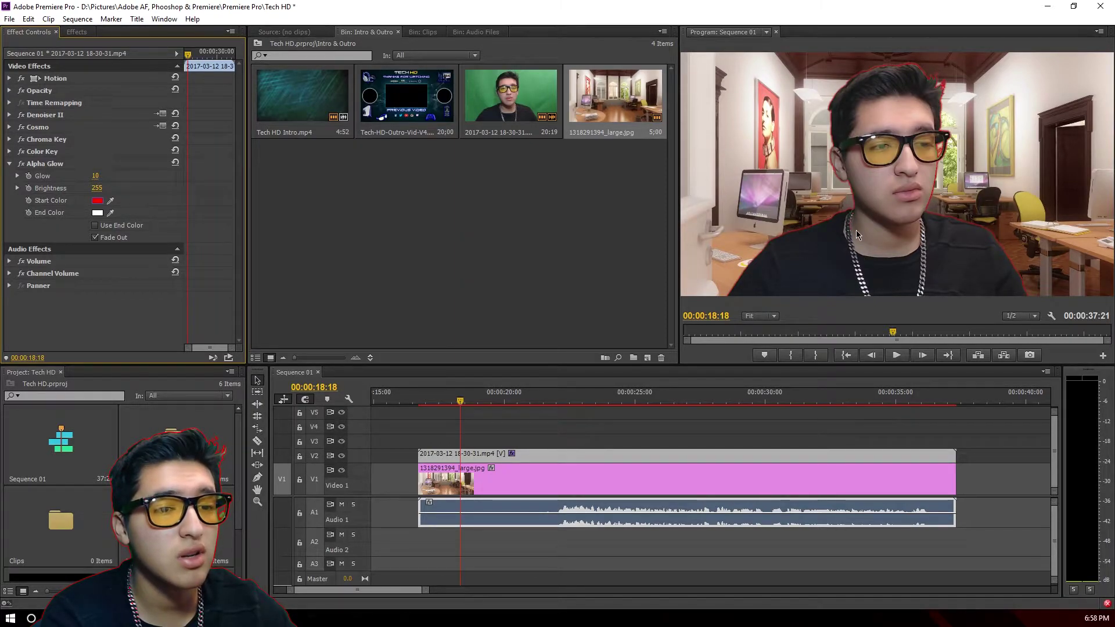
{"action": "left_click", "coordinate": [9, 165]}
{"action": "left_click", "coordinate": [21, 152]}
{"action": "left_click", "coordinate": [10, 152]}
{"action": "left_click", "coordinate": [105, 174]}
{"action": "type", "text": "40"}
{"action": "key", "text": "Return"}
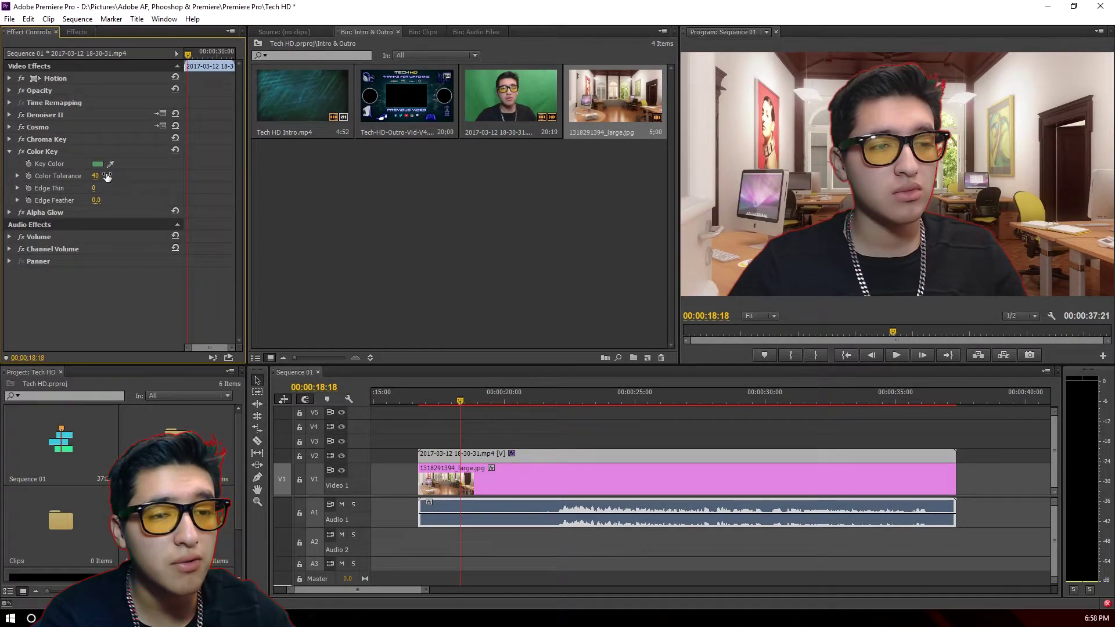
{"action": "left_click", "coordinate": [106, 176]}
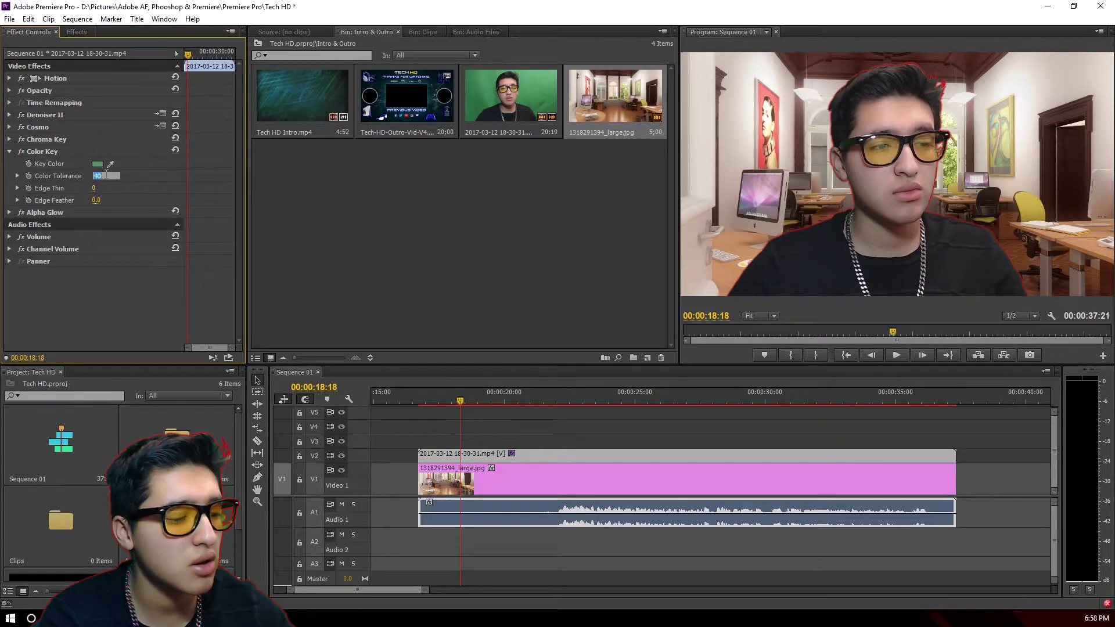
{"action": "type", "text": "42"}
{"action": "key", "text": "Return"}
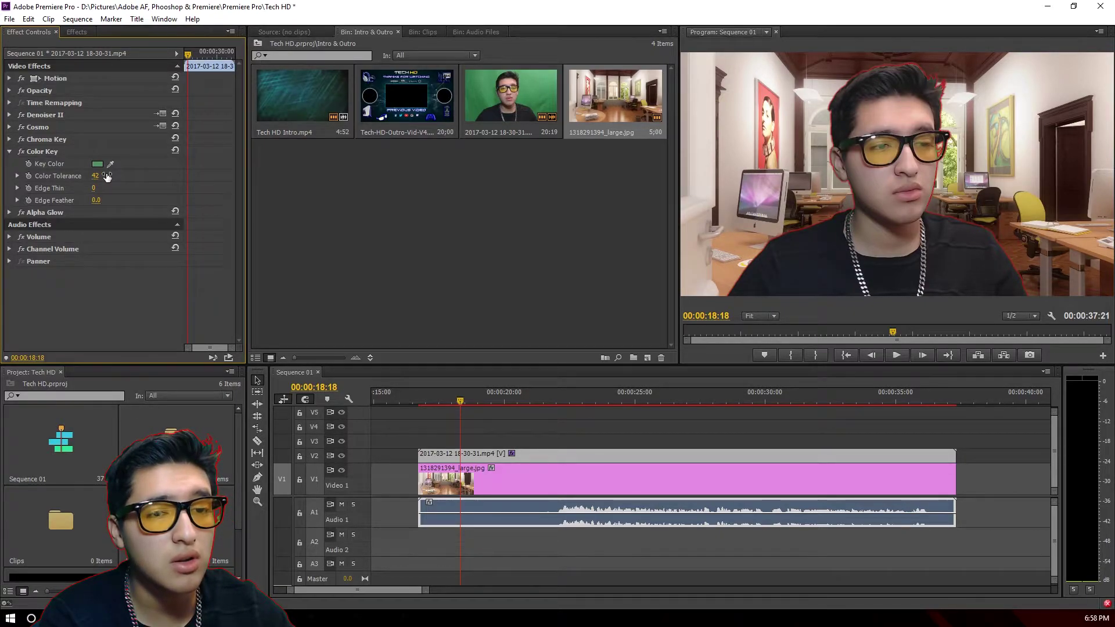
{"action": "left_click", "coordinate": [106, 176]}
{"action": "type", "text": "43"}
{"action": "key", "text": "Return"}
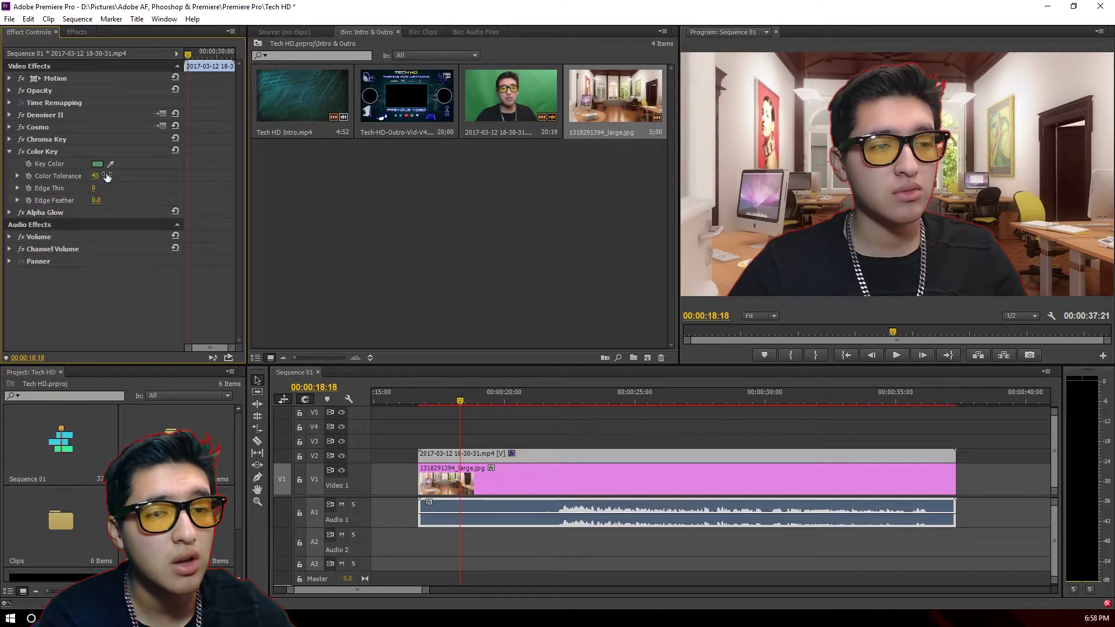
{"action": "left_click", "coordinate": [107, 176]}
{"action": "type", "text": "45"}
{"action": "key", "text": "Return"}
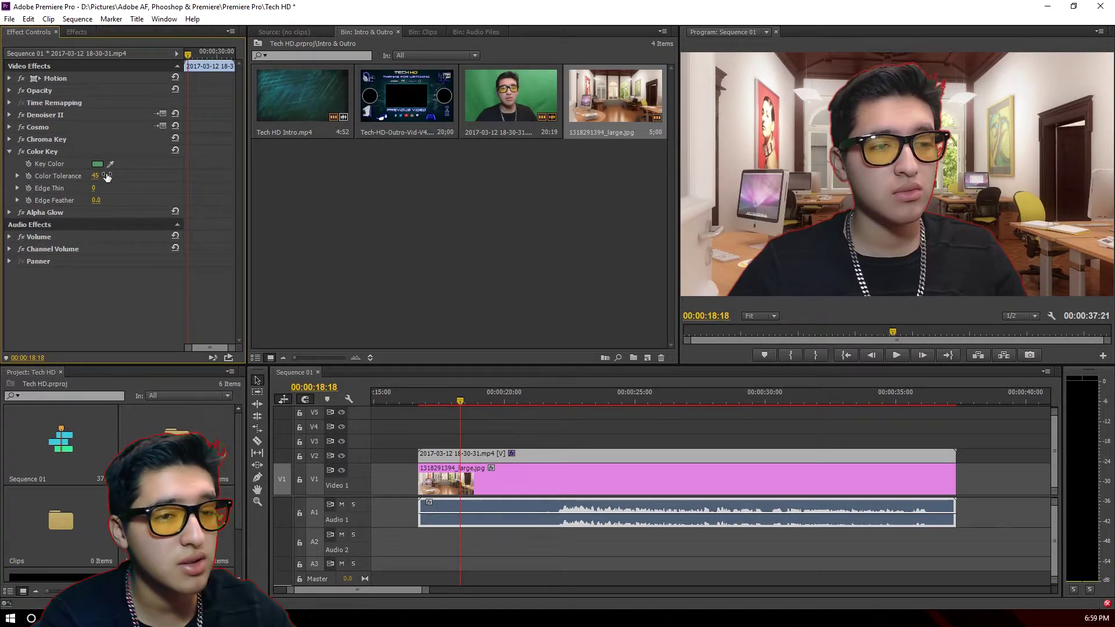
{"action": "left_click", "coordinate": [9, 151]}
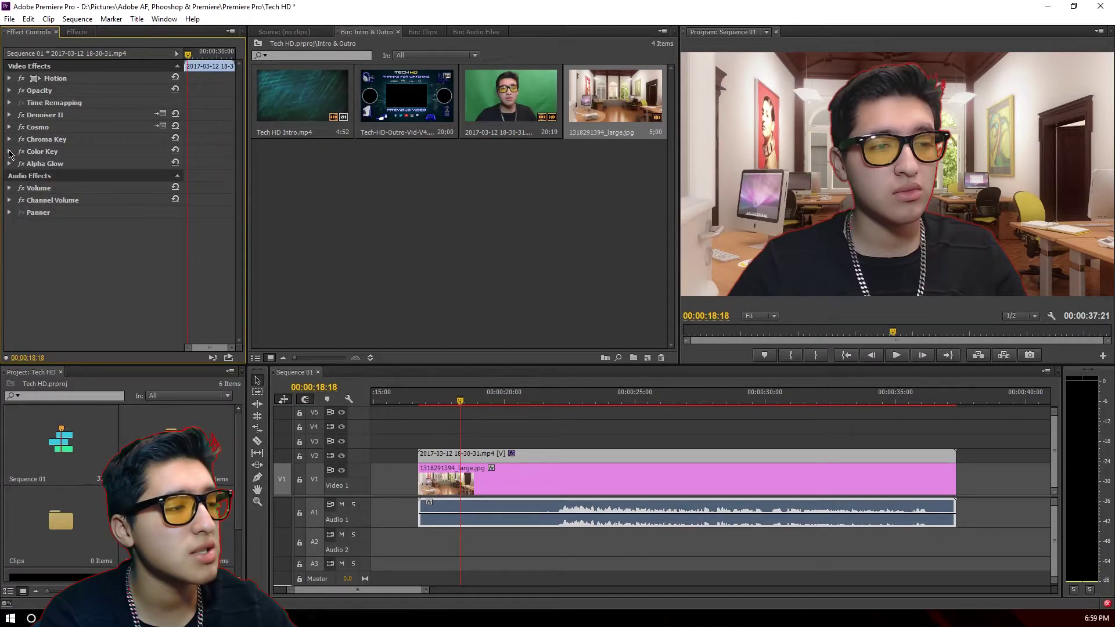
- Clear the effects search, apply Brightness & Contrast to the webcam clip, and set Contrast to 10
{"action": "left_click", "coordinate": [77, 32]}
{"action": "left_click", "coordinate": [119, 45]}
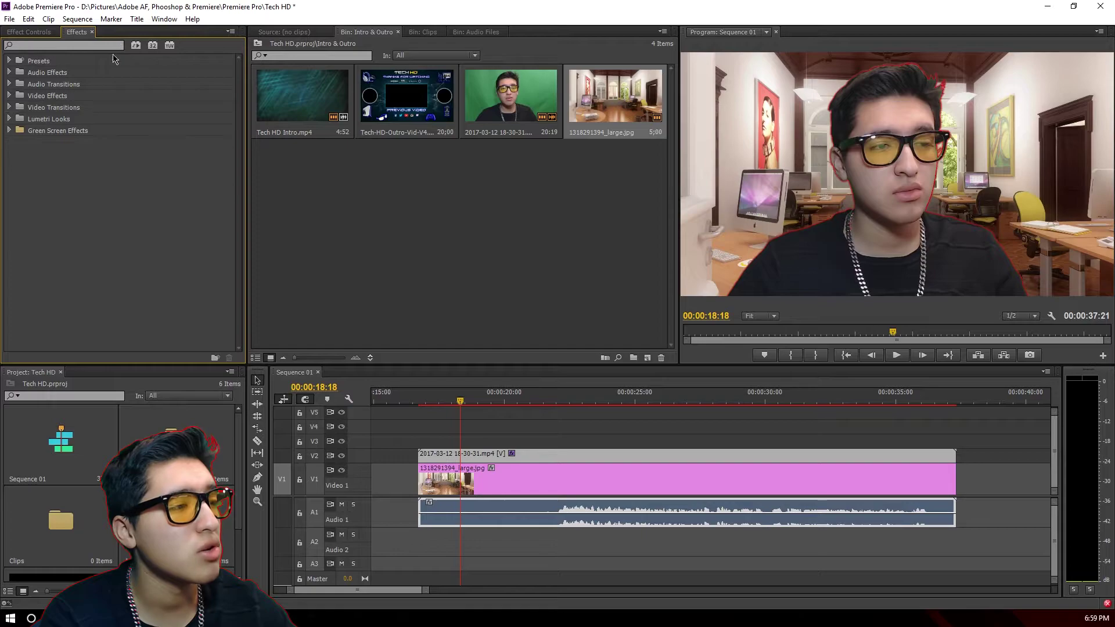
{"action": "left_click", "coordinate": [10, 131]}
{"action": "left_click_drag", "start_coordinate": [99, 148], "coordinate": [500, 456]}
{"action": "left_click", "coordinate": [30, 32]}
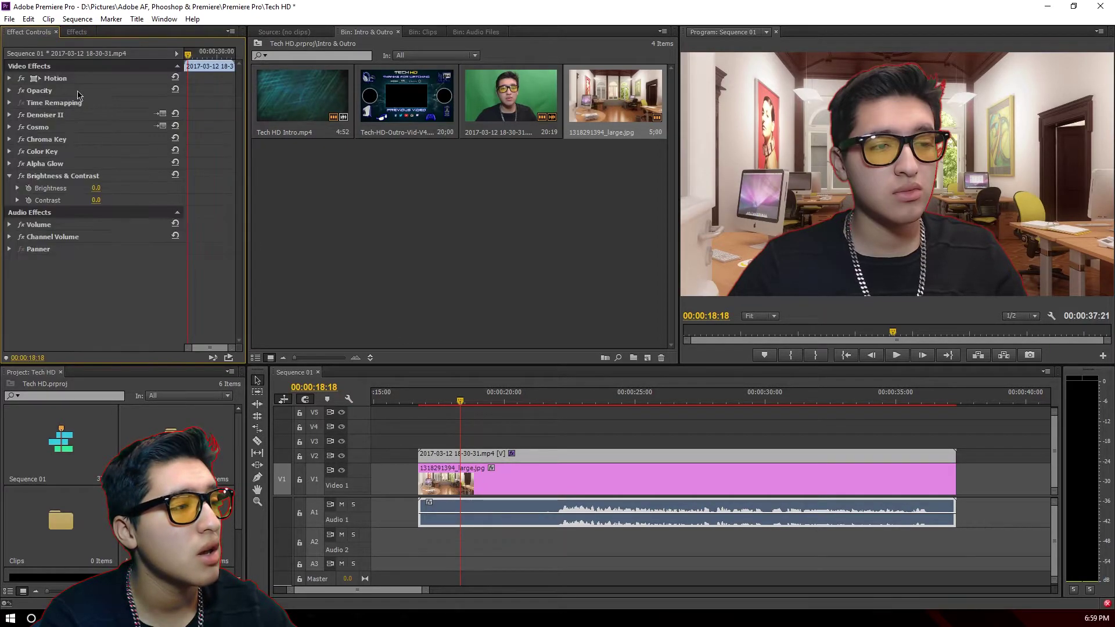
{"action": "left_click", "coordinate": [106, 199]}
{"action": "type", "text": "10"}
{"action": "key", "text": "Return"}
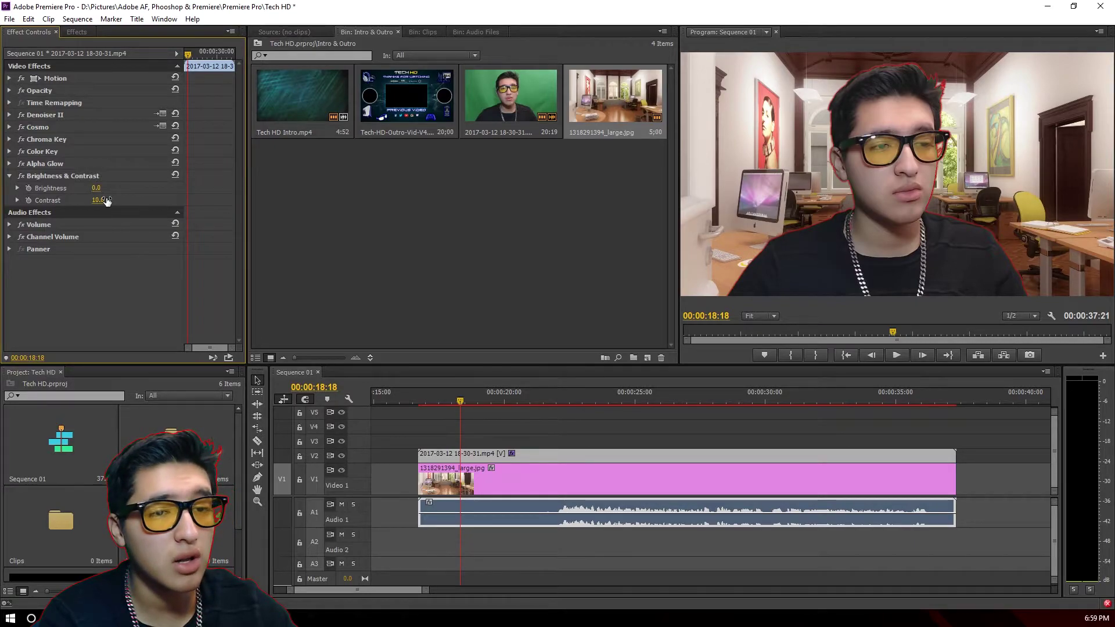
{"action": "left_click", "coordinate": [9, 176]}
- Add a Three-Way Color Corrector to the webcam clip
{"action": "left_click", "coordinate": [76, 32]}
{"action": "left_click_drag", "start_coordinate": [246, 285], "coordinate": [581, 456]}
{"action": "left_click", "coordinate": [29, 32]}
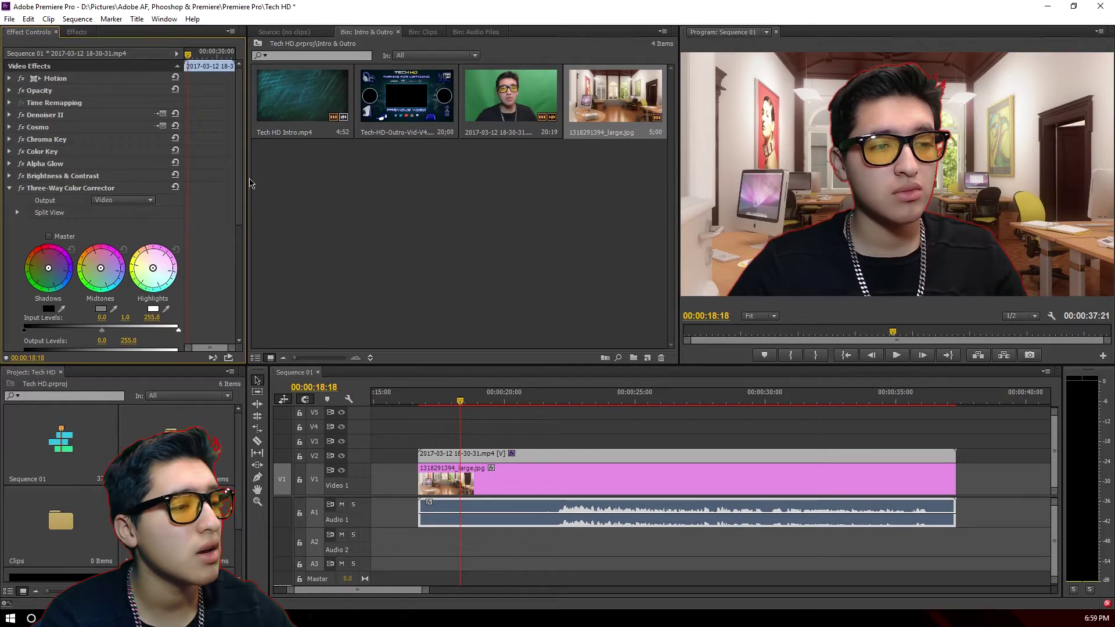
- Widen Effect Controls and set Saturation to Master 111, Midtone 120, Highlight 135
{"action": "left_click_drag", "start_coordinate": [250, 182], "coordinate": [535, 244]}
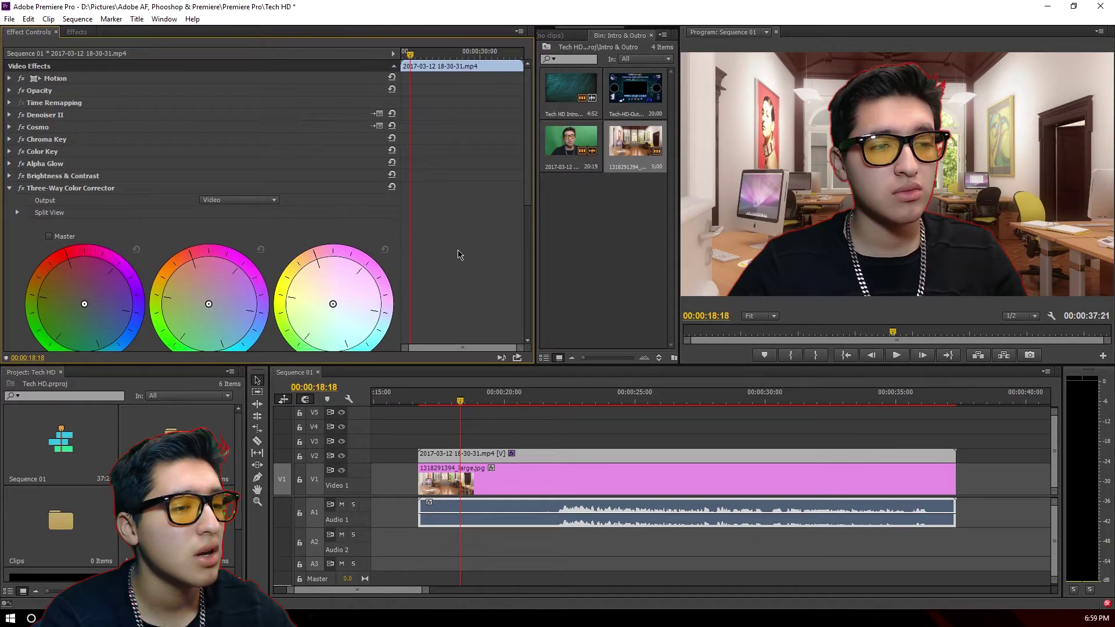
{"action": "scroll", "coordinate": [459, 255], "scroll_direction": "down", "scroll_amount": 8}
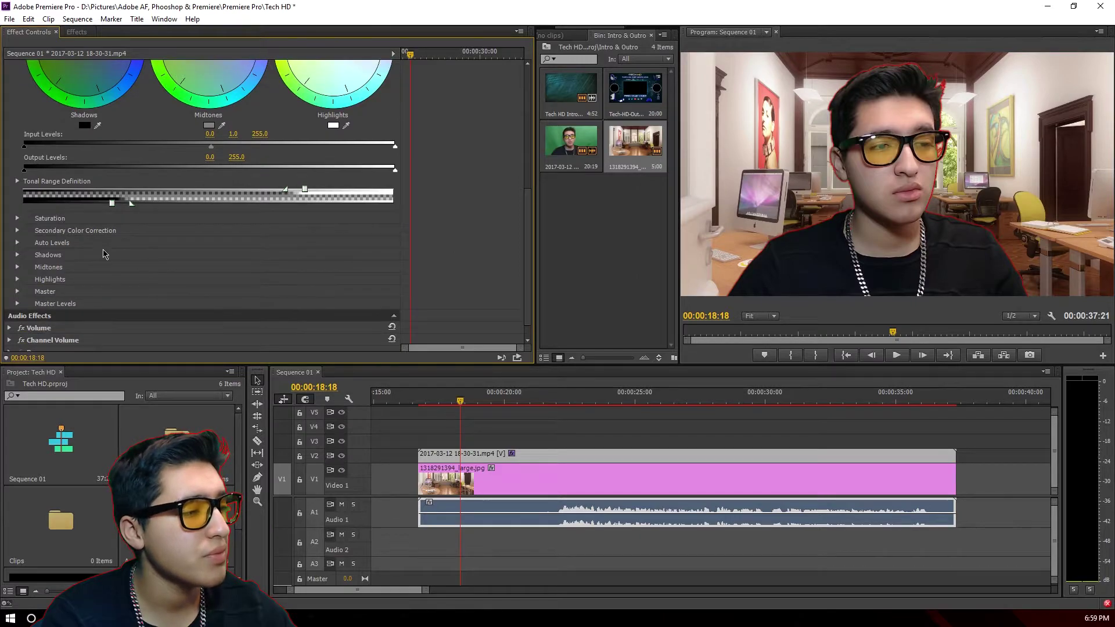
{"action": "left_click", "coordinate": [17, 242]}
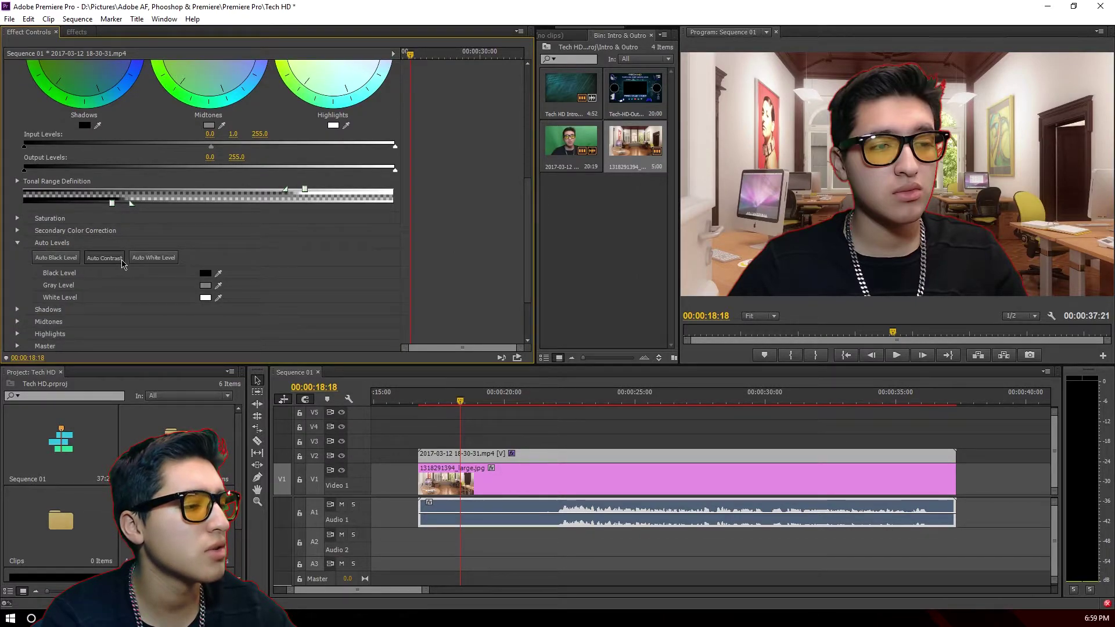
{"action": "left_click", "coordinate": [17, 243]}
{"action": "left_click", "coordinate": [17, 218]}
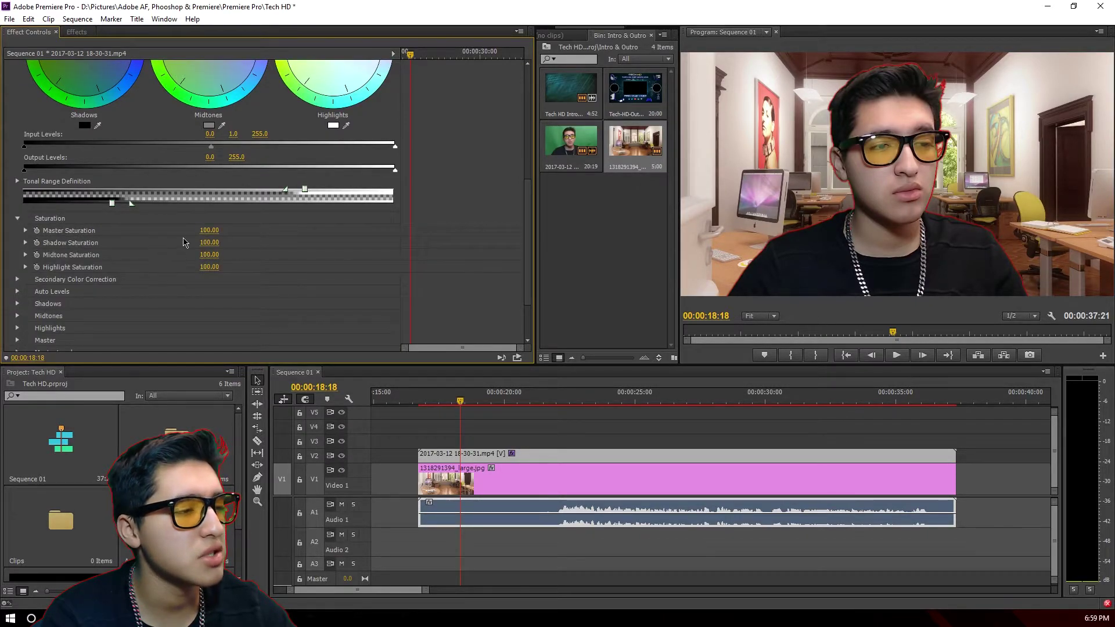
{"action": "left_click", "coordinate": [210, 230]}
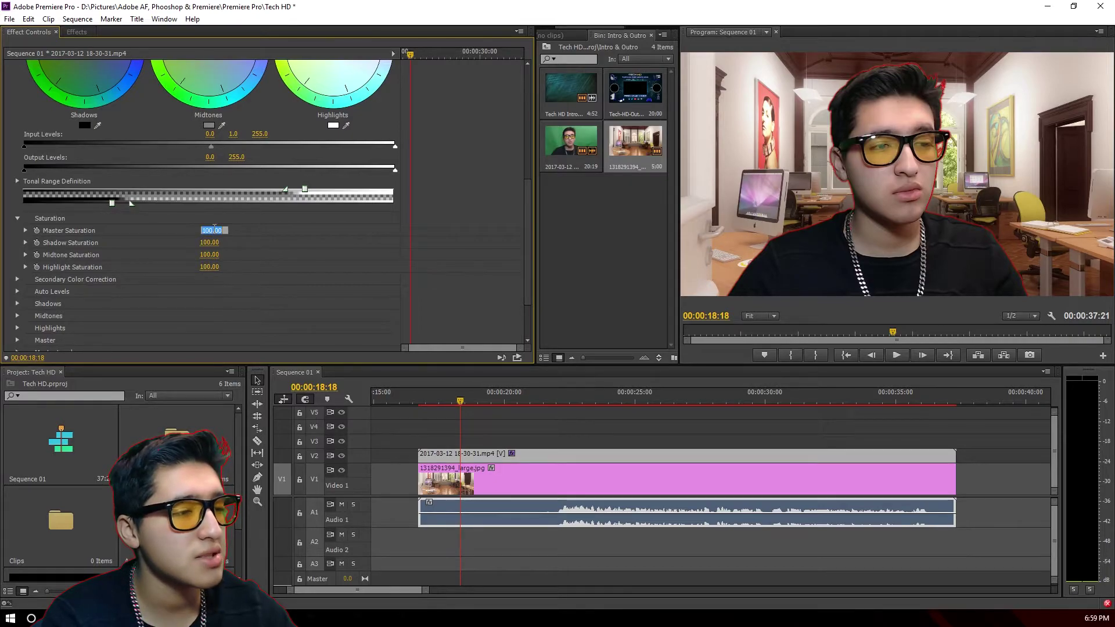
{"action": "key", "text": "Return"}
{"action": "left_click", "coordinate": [209, 255]}
{"action": "type", "text": "120"}
{"action": "key", "text": "Return"}
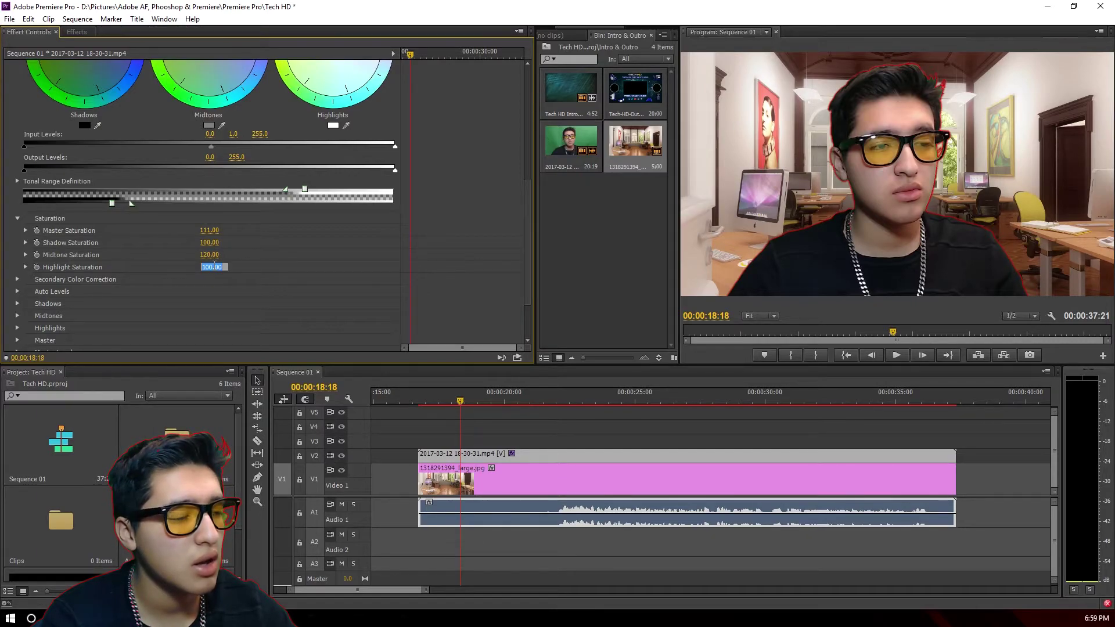
{"action": "type", "text": "135"}
{"action": "key", "text": "Return"}
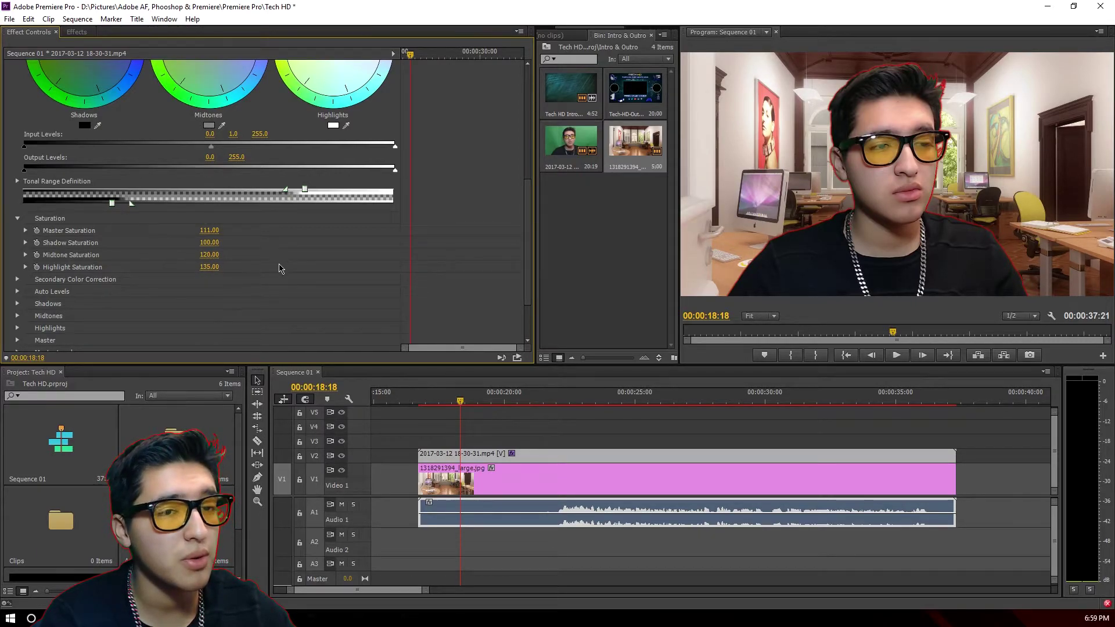
- Nudge the midtones colour balance and shift the highlights colour balance off centre
{"action": "scroll", "coordinate": [488, 300], "scroll_direction": "up", "scroll_amount": 6}
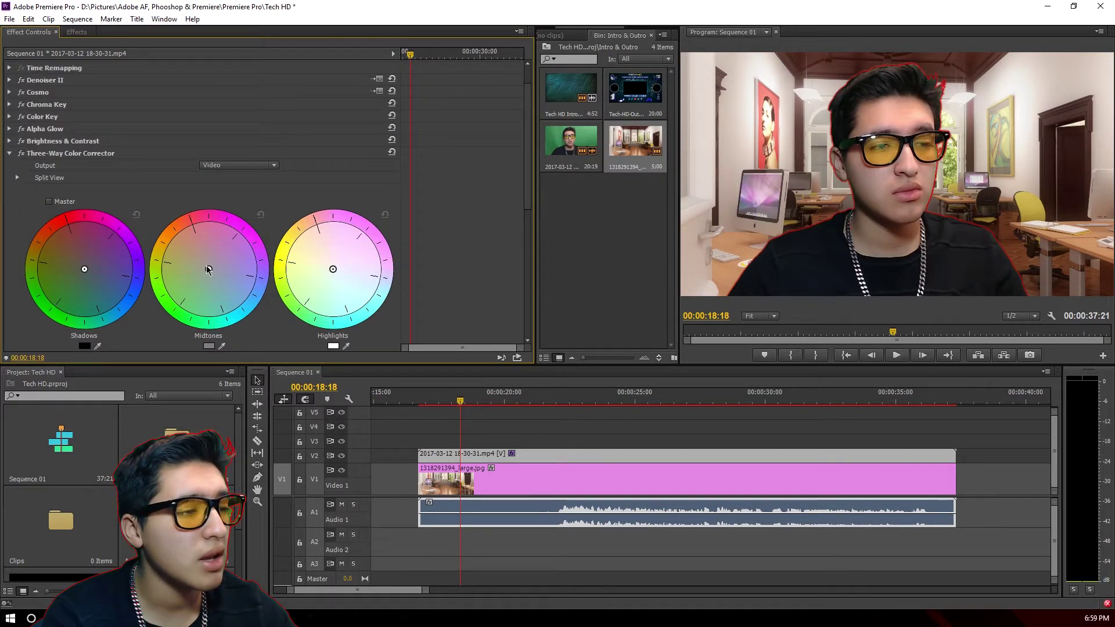
{"action": "left_click_drag", "start_coordinate": [208, 267], "coordinate": [204, 268]}
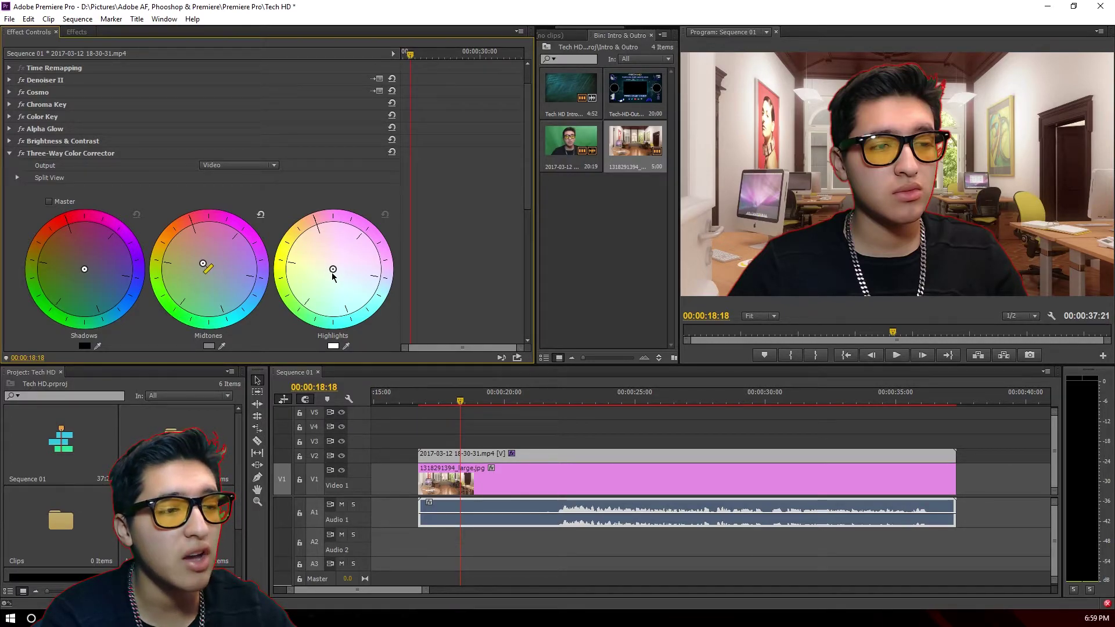
{"action": "mouse_move", "coordinate": [356, 291]}
{"action": "left_mouse_down"}
{"action": "mouse_move", "coordinate": [375, 305]}
{"action": "mouse_move", "coordinate": [335, 276]}
{"action": "left_mouse_up"}
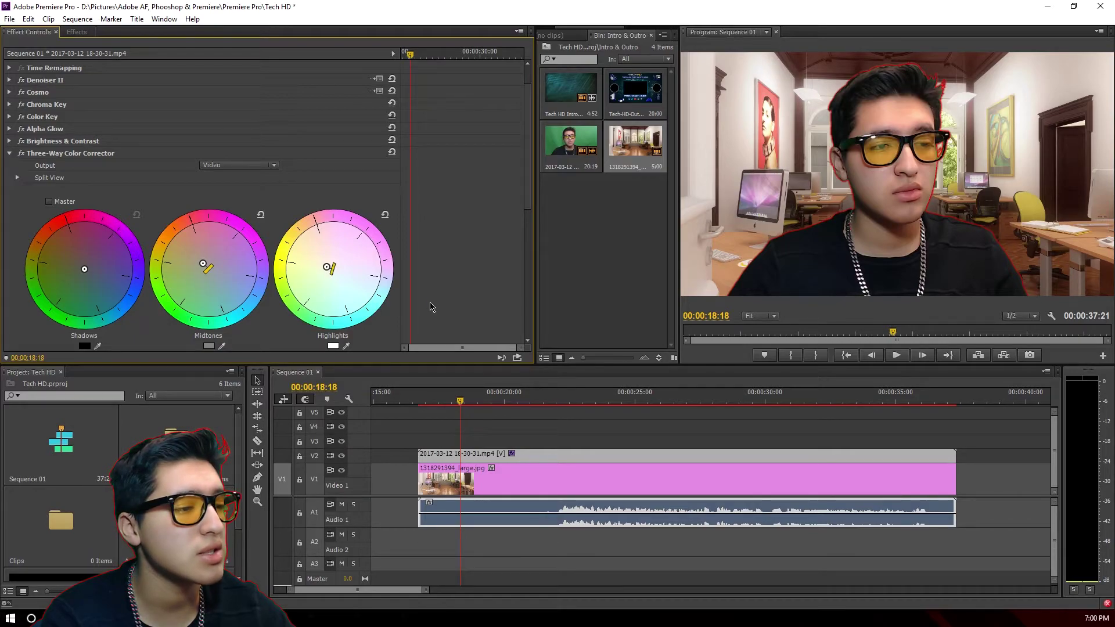
- Lower Master Saturation to 107 and Midtone Saturation to 115, then widen the Bin panel
{"action": "scroll", "coordinate": [433, 308], "scroll_direction": "down", "scroll_amount": 3}
{"action": "scroll", "coordinate": [432, 308], "scroll_direction": "down", "scroll_amount": 4}
{"action": "left_click", "coordinate": [213, 276]}
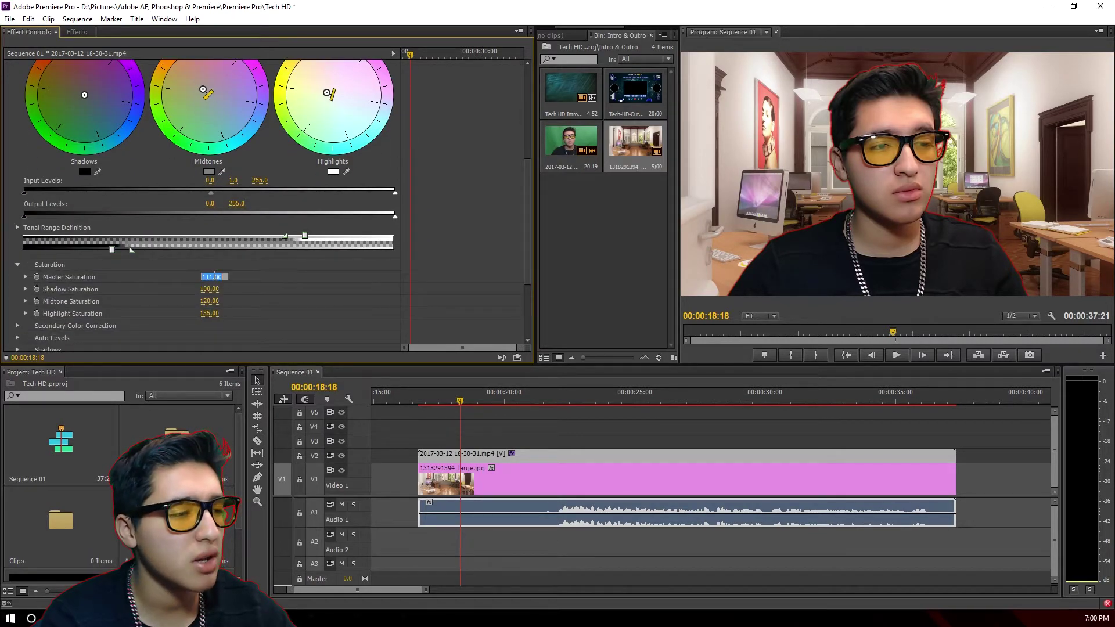
{"action": "type", "text": "107"}
{"action": "key", "text": "Return"}
{"action": "left_click", "coordinate": [209, 301]}
{"action": "type", "text": "115"}
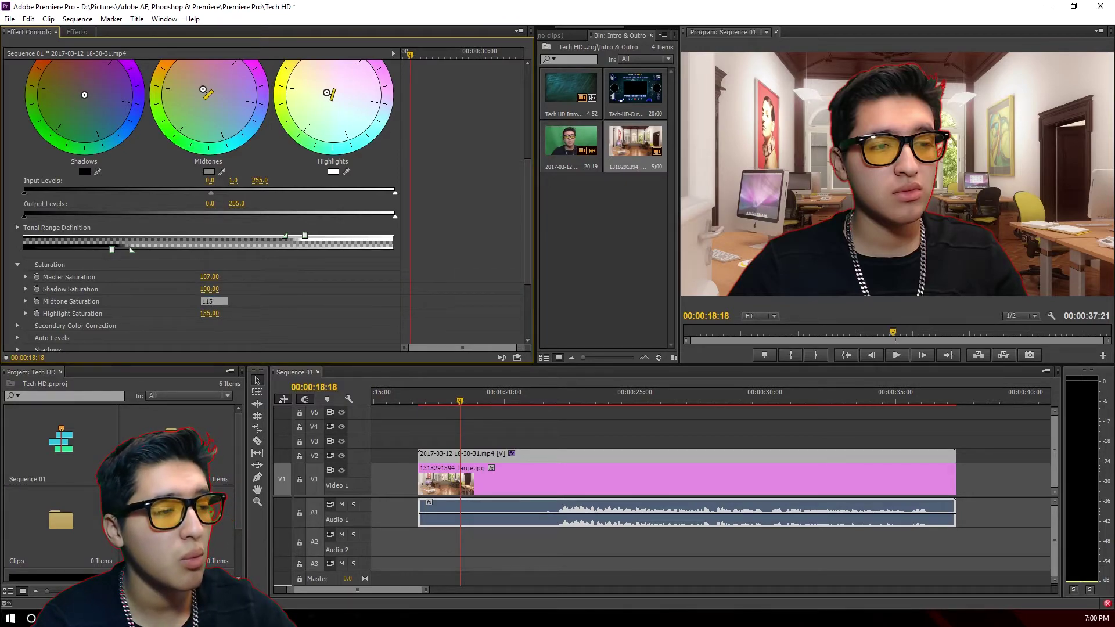
{"action": "key", "text": "Return"}
{"action": "scroll", "coordinate": [447, 319], "scroll_direction": "up", "scroll_amount": 5}
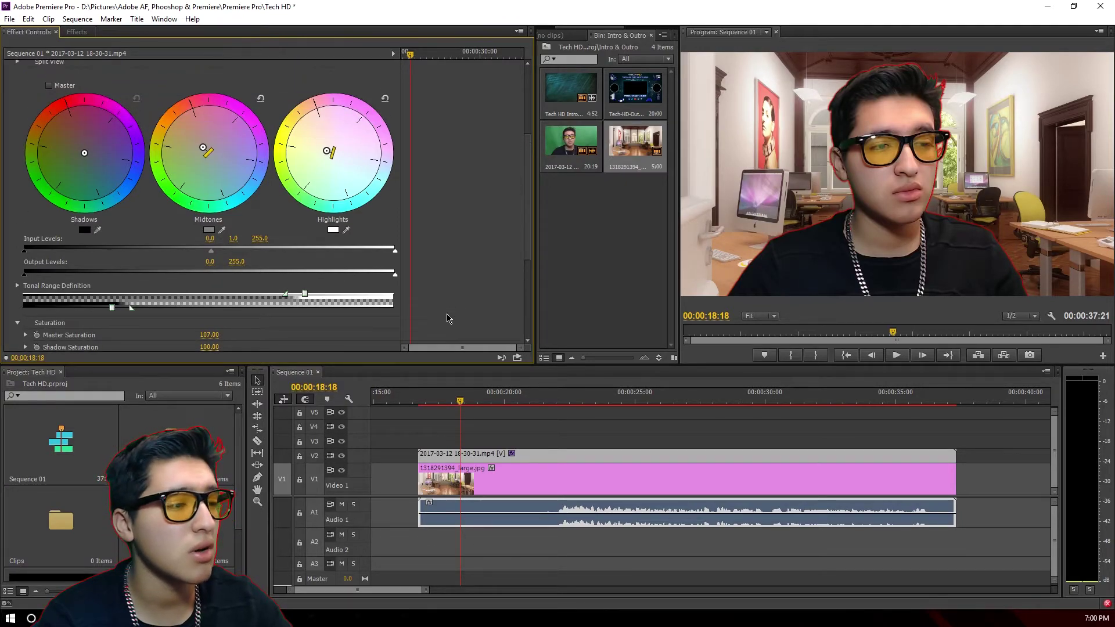
{"action": "left_click_drag", "start_coordinate": [536, 273], "coordinate": [248, 274]}
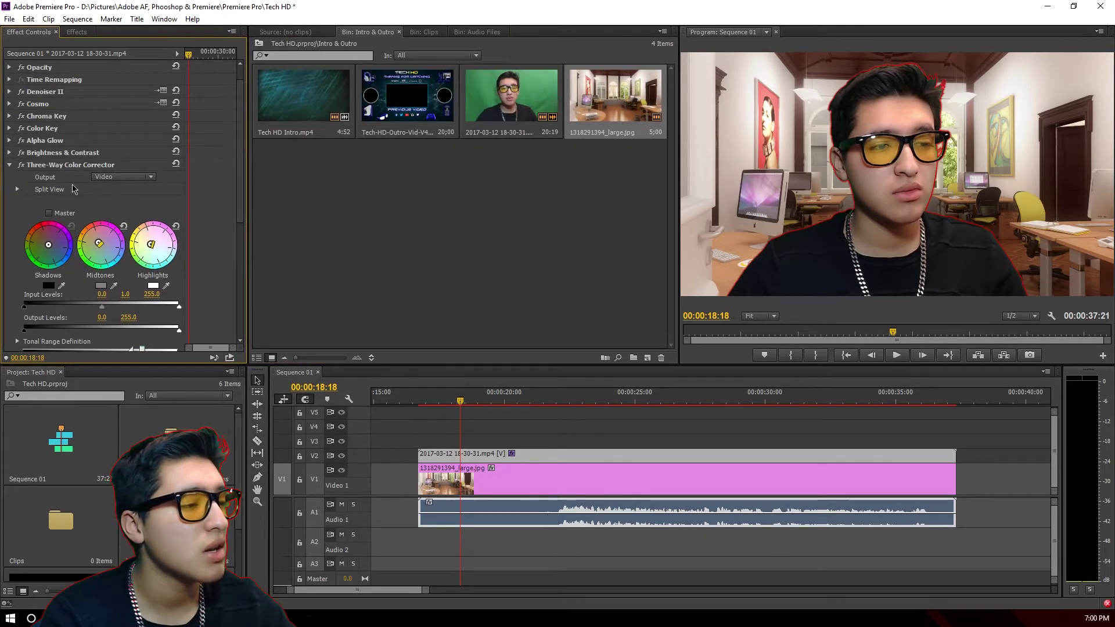
{"action": "left_click", "coordinate": [10, 165]}
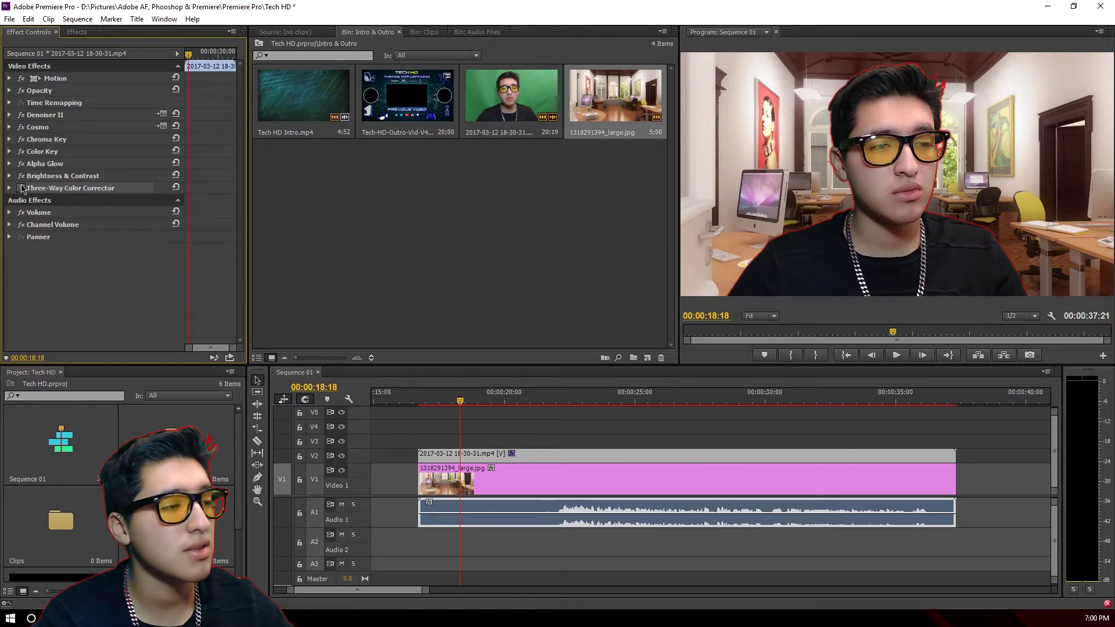
{"action": "left_click", "coordinate": [21, 176]}
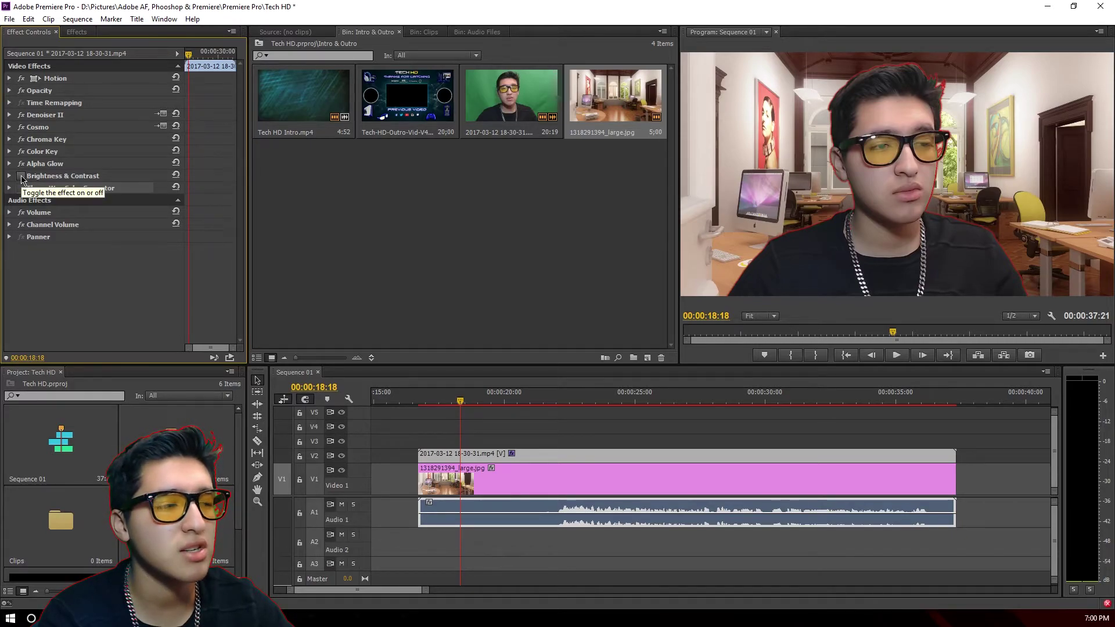
{"action": "left_click", "coordinate": [22, 165]}
{"action": "left_click", "coordinate": [21, 152]}
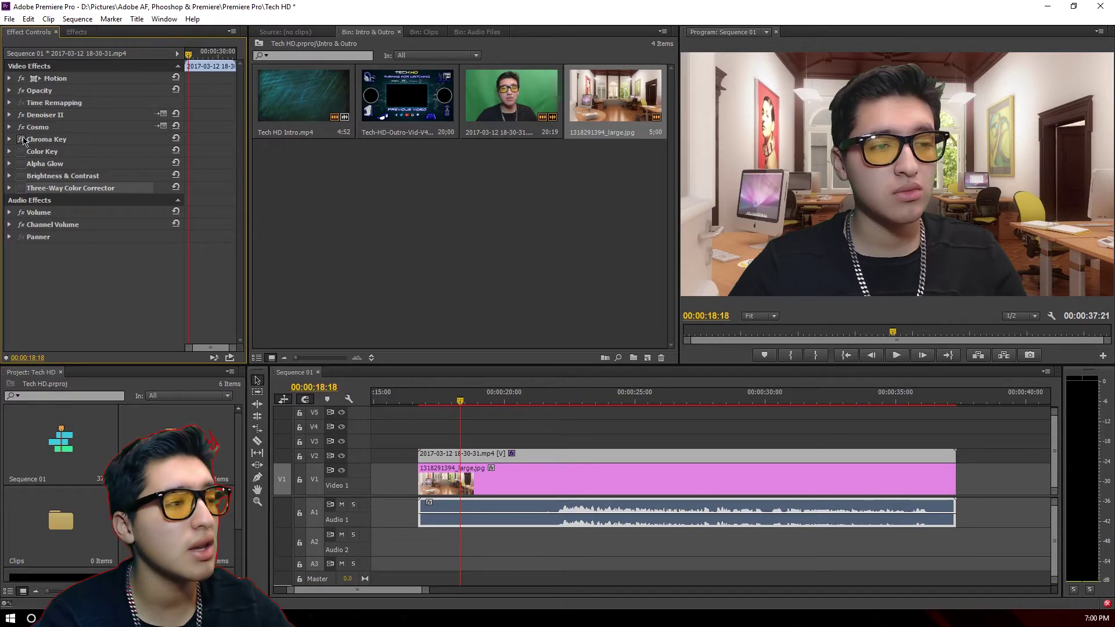
{"action": "left_click", "coordinate": [22, 140]}
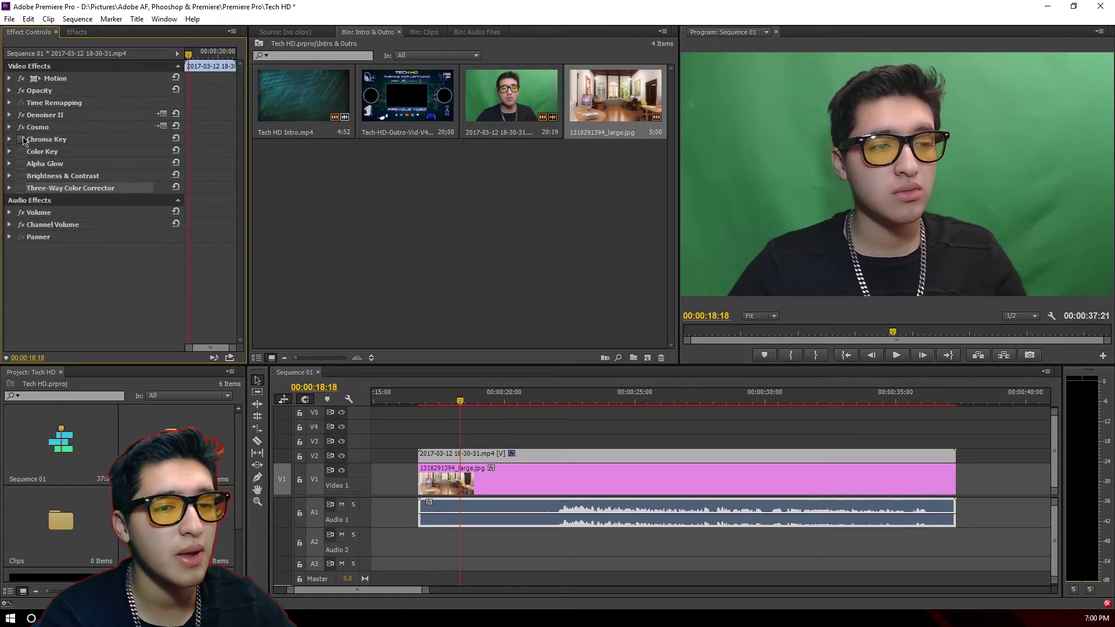
{"action": "left_click", "coordinate": [22, 140]}
{"action": "left_click", "coordinate": [21, 152]}
{"action": "left_click", "coordinate": [22, 164]}
{"action": "left_click", "coordinate": [22, 176]}
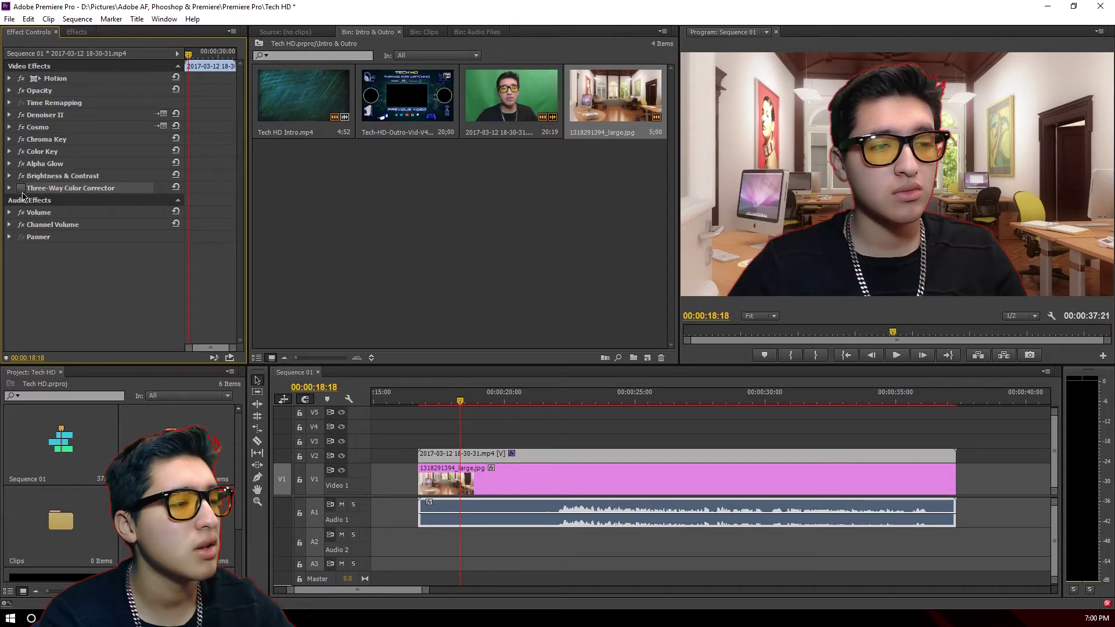
{"action": "left_click", "coordinate": [23, 189]}
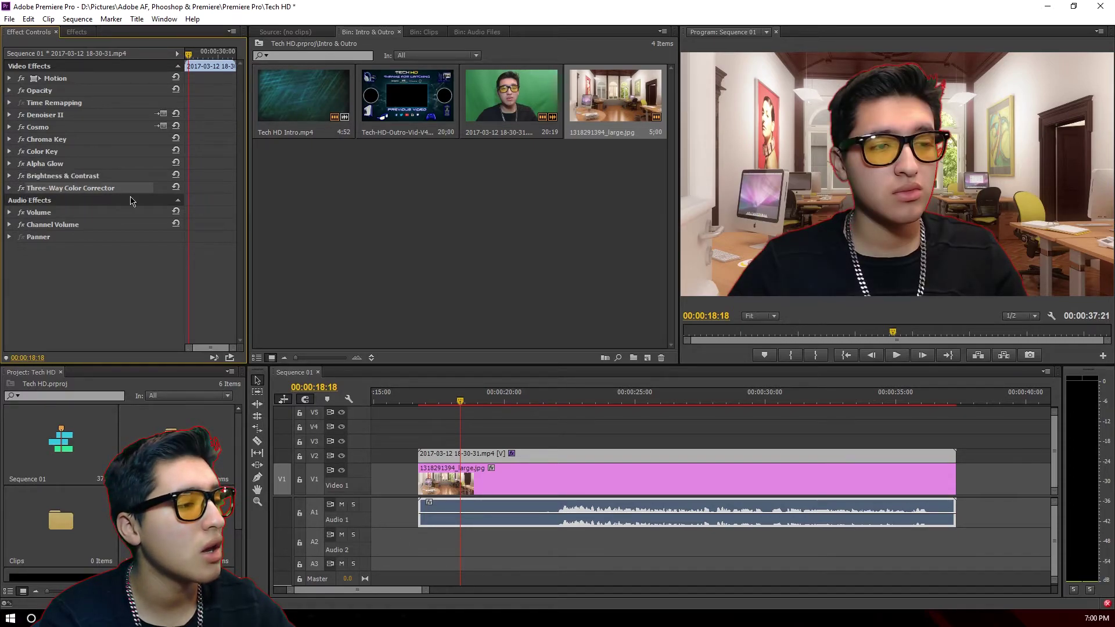
- Apply the Gaussian Blur effect to the office background image clip on V1
{"action": "left_click", "coordinate": [619, 473]}
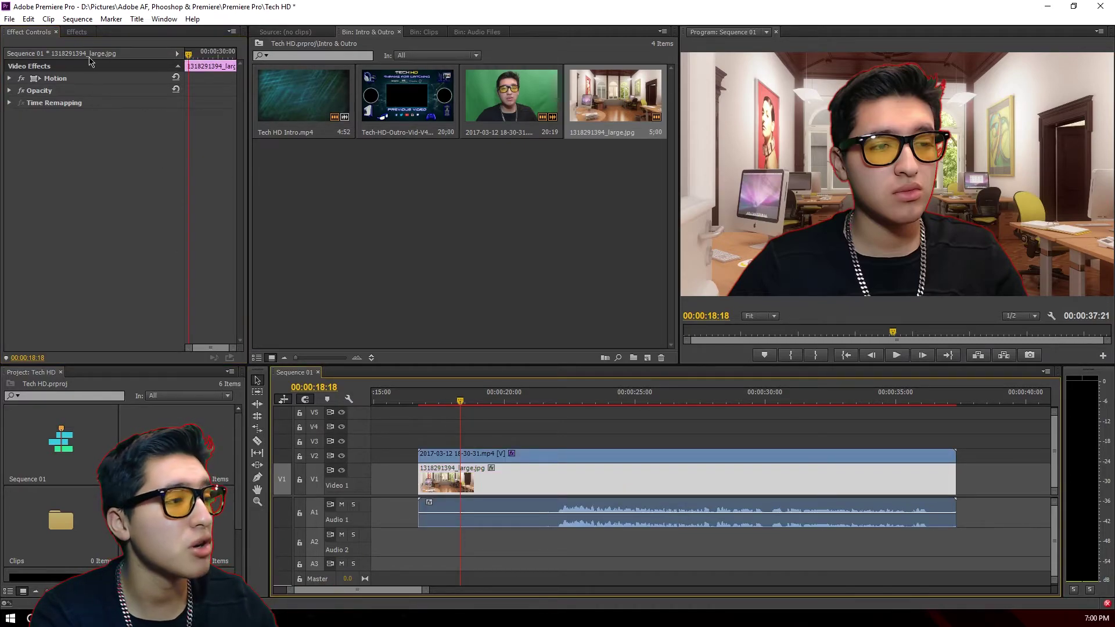
{"action": "left_click", "coordinate": [76, 32]}
{"action": "left_click", "coordinate": [82, 47]}
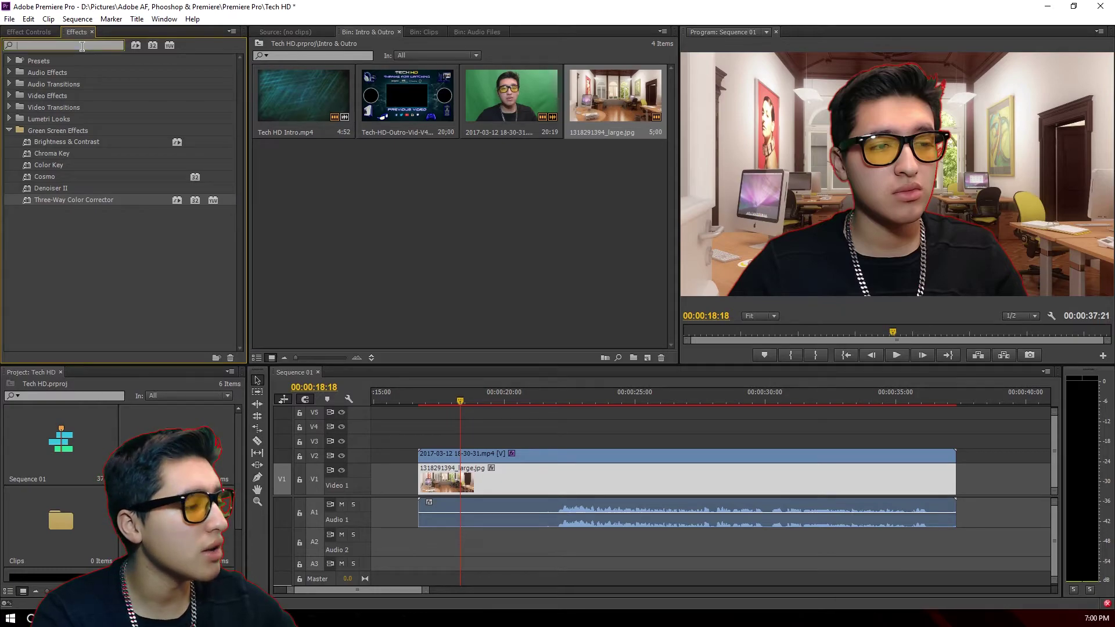
{"action": "type", "text": "blu"}
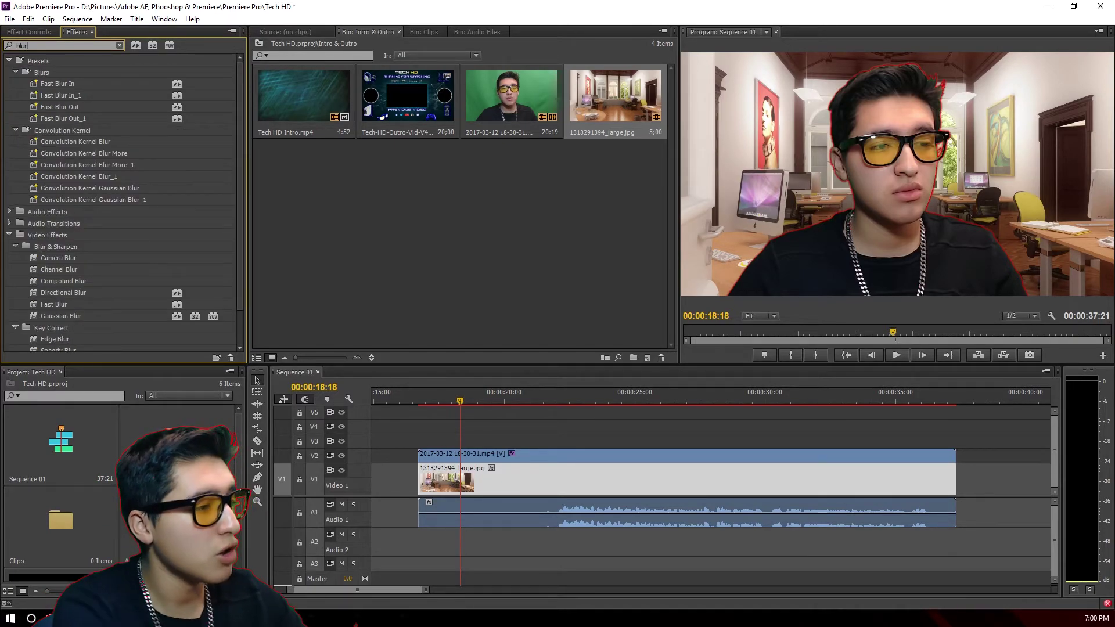
{"action": "type", "text": "r"}
{"action": "left_click_drag", "start_coordinate": [83, 316], "coordinate": [569, 491]}
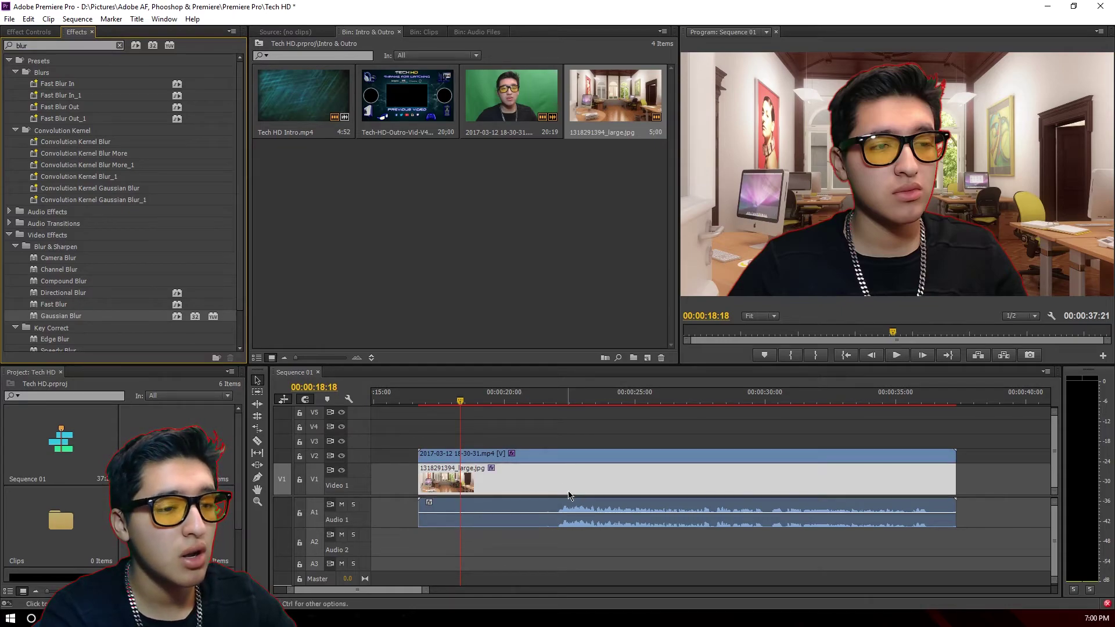
- Set the Gaussian Blur's Blurriness to 7 in Effect Controls
{"action": "left_click", "coordinate": [119, 45]}
{"action": "left_click", "coordinate": [29, 32]}
{"action": "left_click", "coordinate": [105, 126]}
{"action": "type", "text": "10"}
{"action": "key", "text": "Return"}
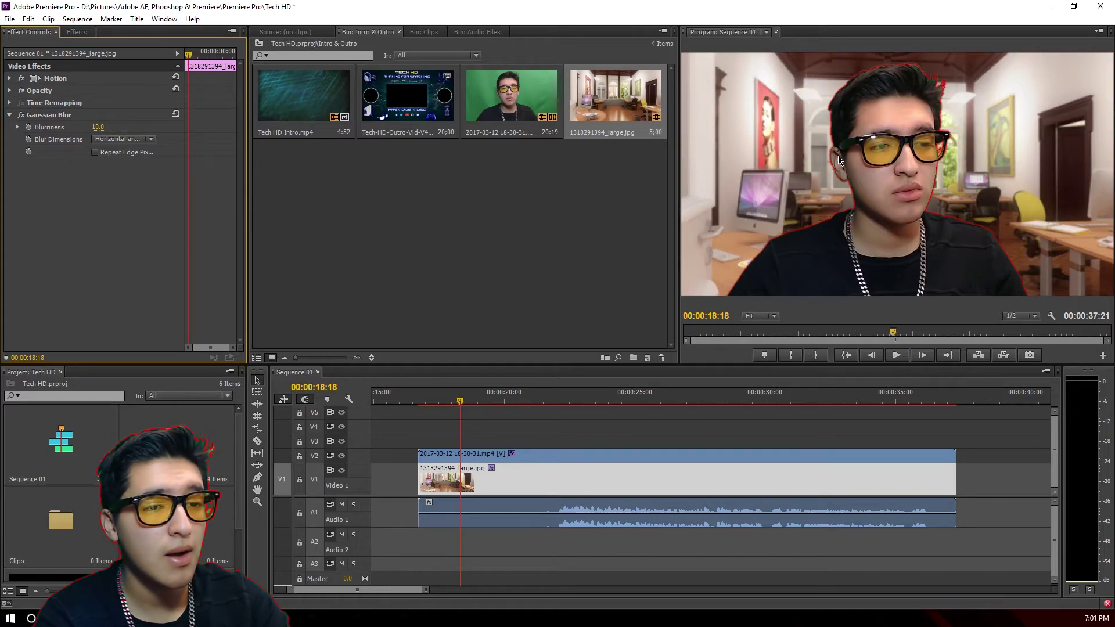
{"action": "left_click", "coordinate": [104, 126]}
{"action": "key", "text": "Return"}
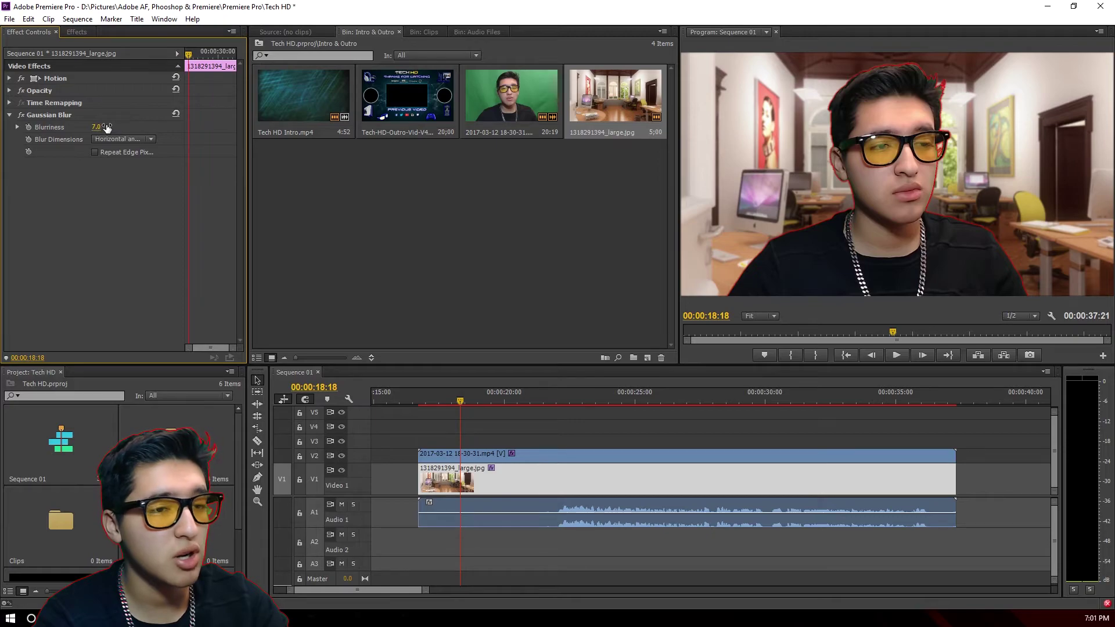
{"action": "left_click", "coordinate": [10, 115]}
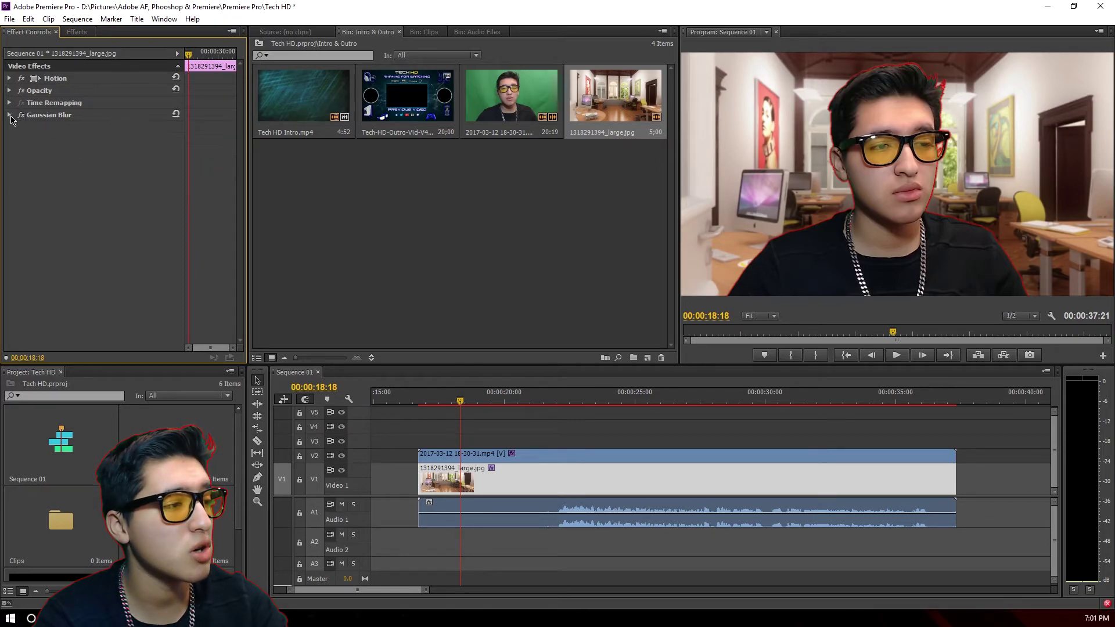
{"action": "left_click", "coordinate": [77, 33]}
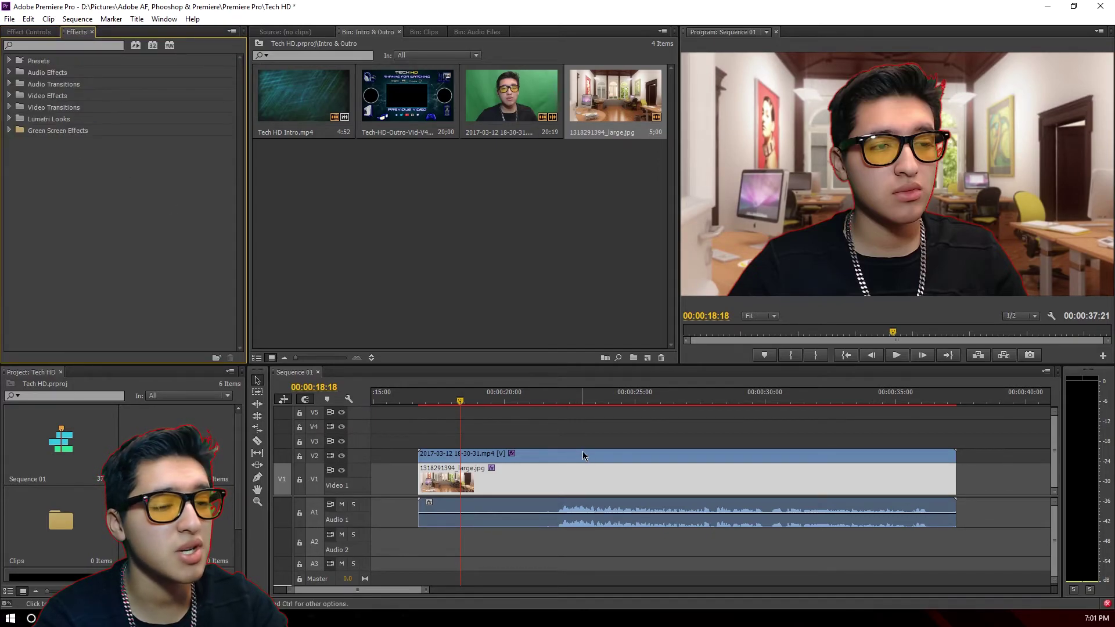
- Scrub the playhead to 00:00:20:15 and deselect the background clip to preview the keyed shot
{"action": "left_click_drag", "start_coordinate": [463, 401], "coordinate": [510, 402]}
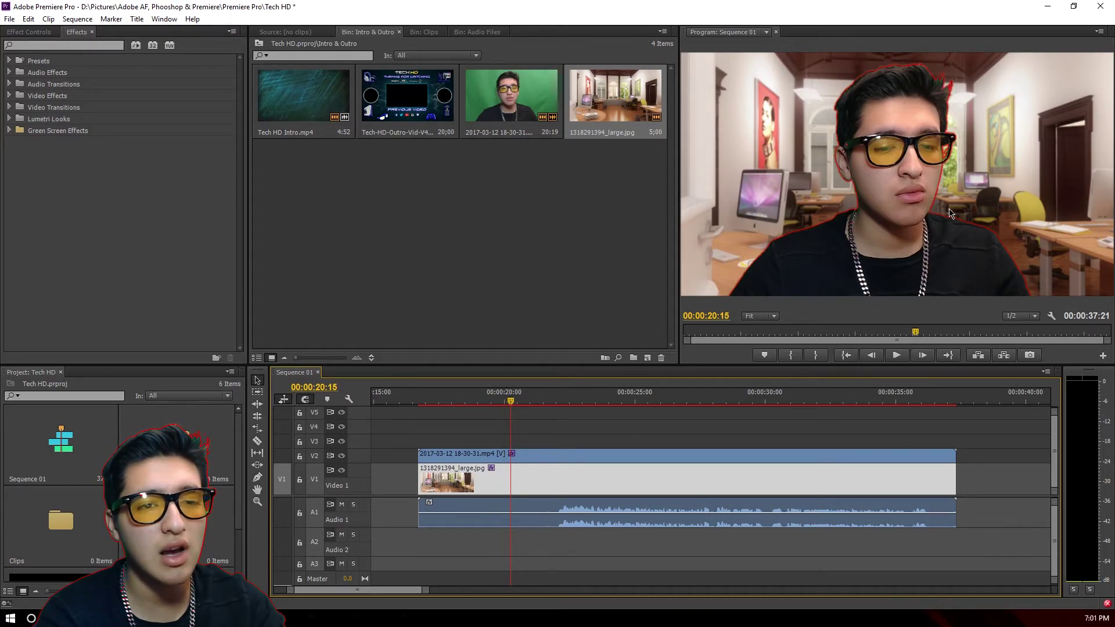
{"action": "left_click", "coordinate": [783, 442]}
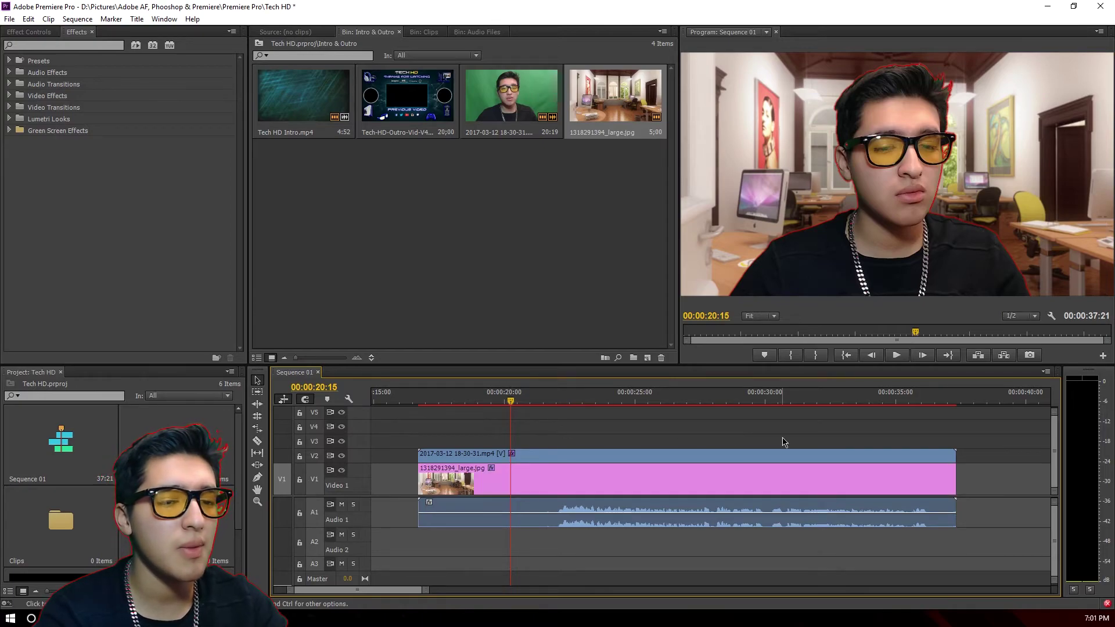